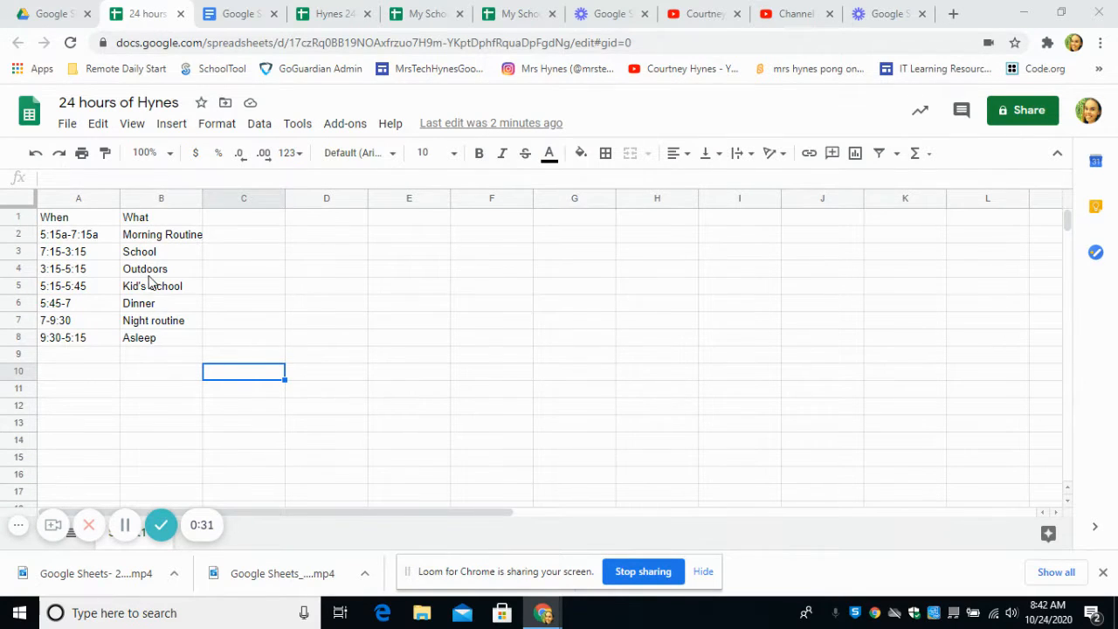
click(151, 278)
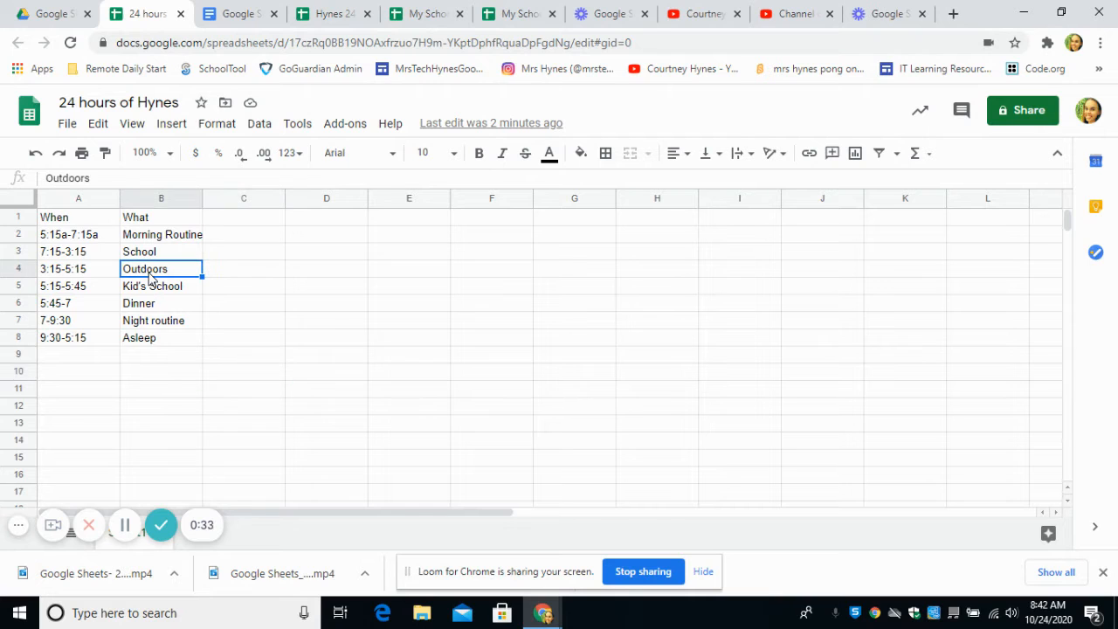
click(151, 293)
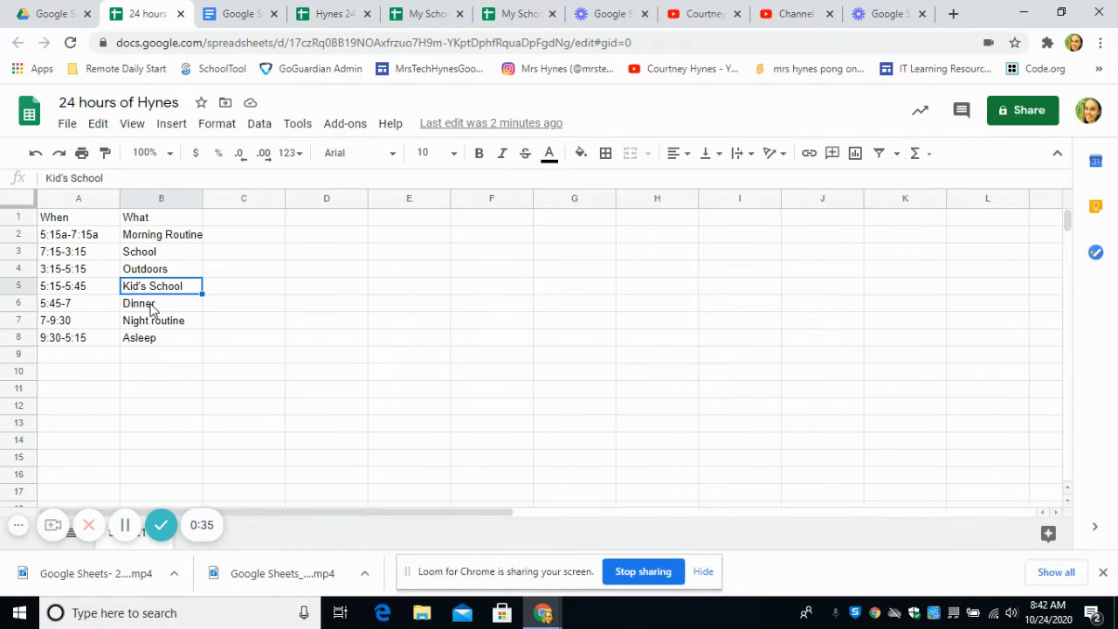
click(150, 306)
click(150, 289)
click(155, 273)
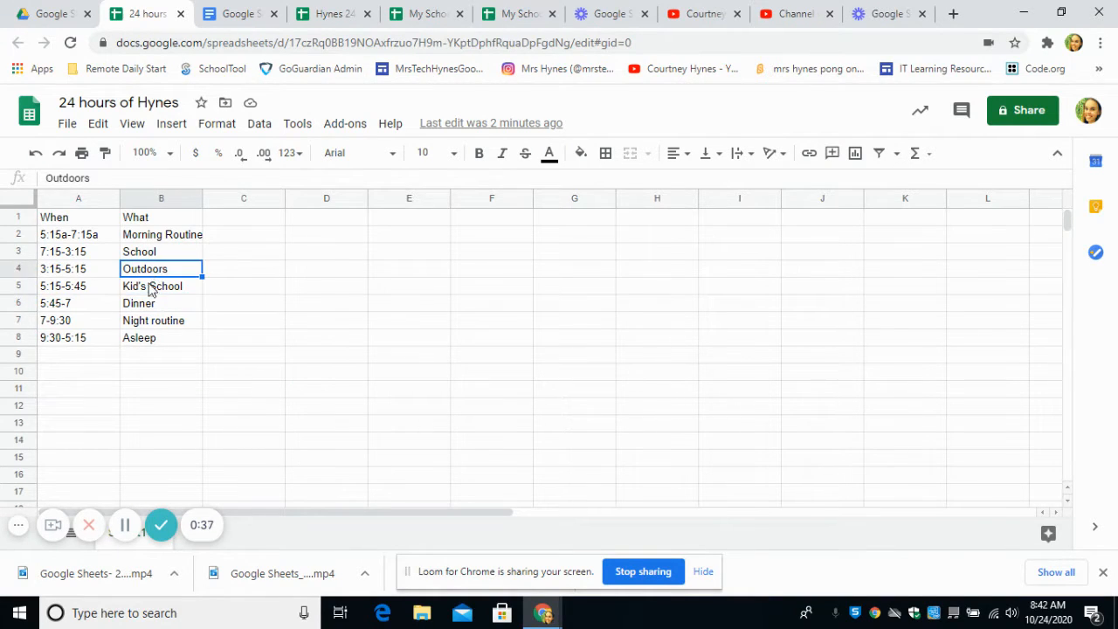
click(153, 290)
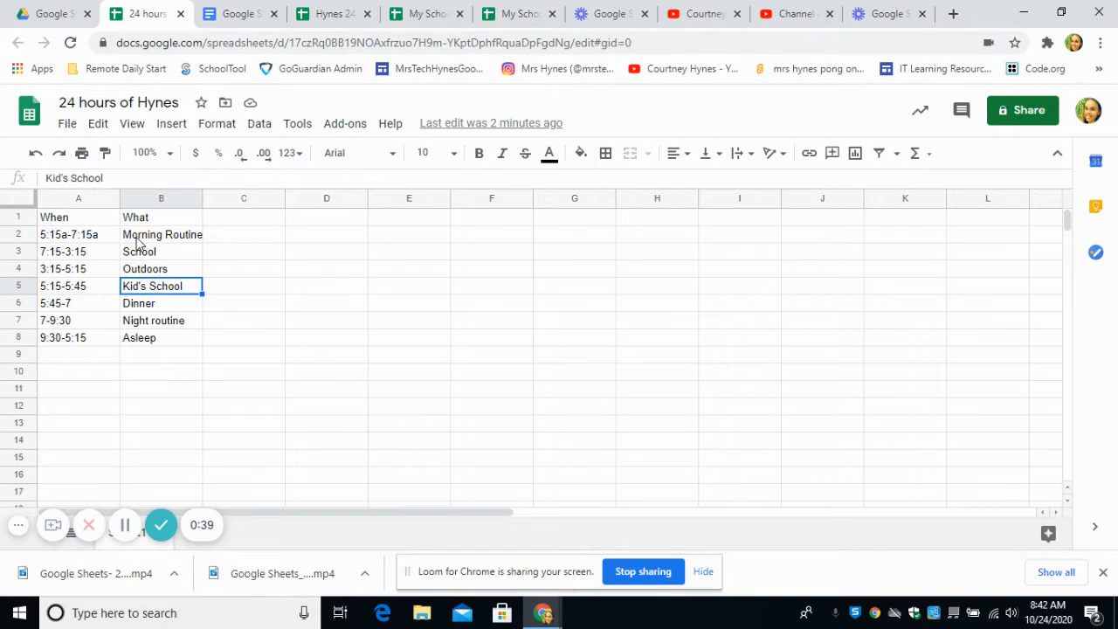
click(87, 237)
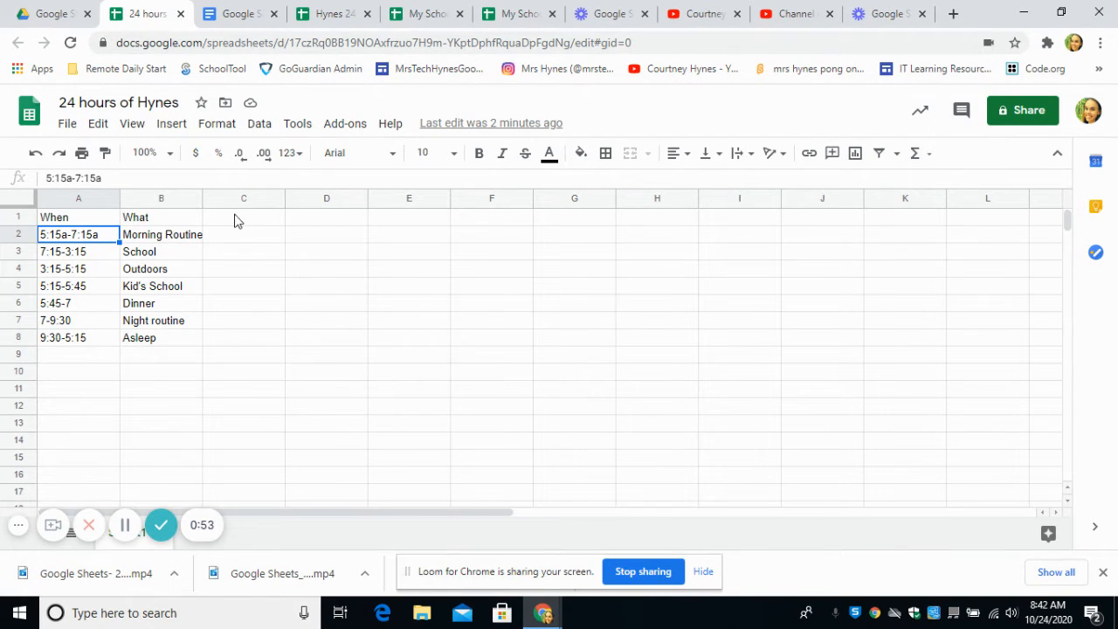
- Fit the widths of columns A and B to their text and add the header "How Long" in C1
drag(199, 197, 205, 195)
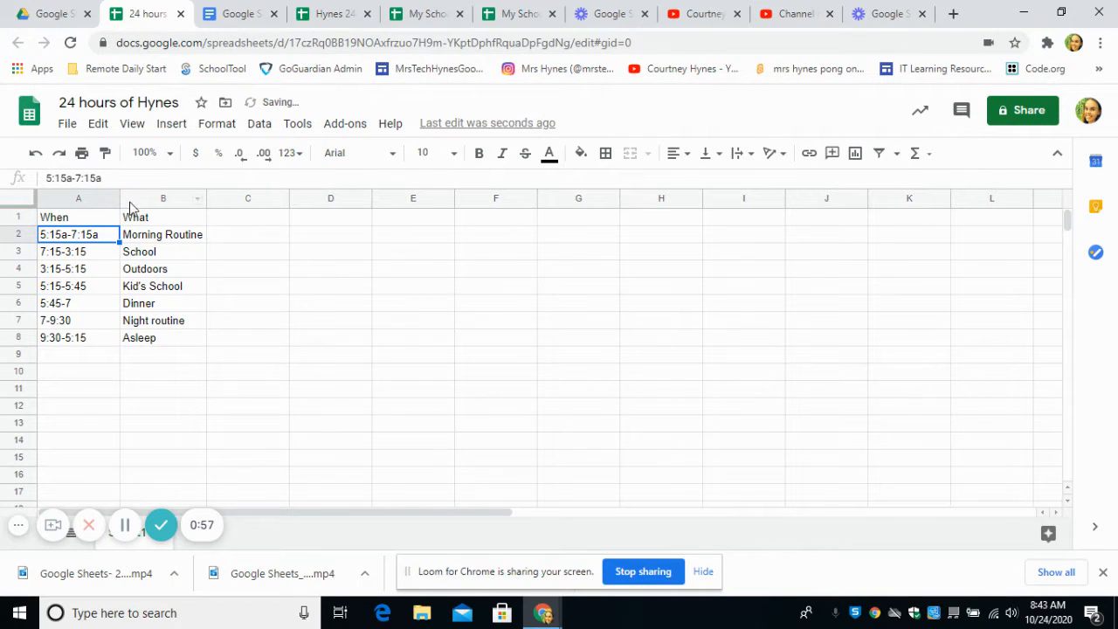
drag(117, 191, 101, 191)
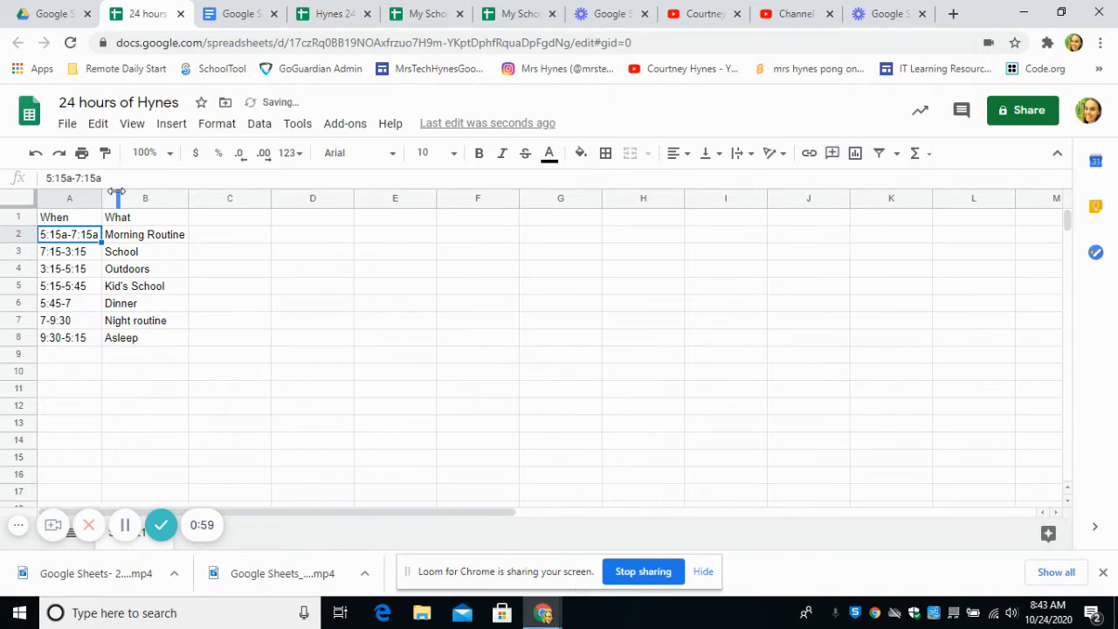
click(213, 216)
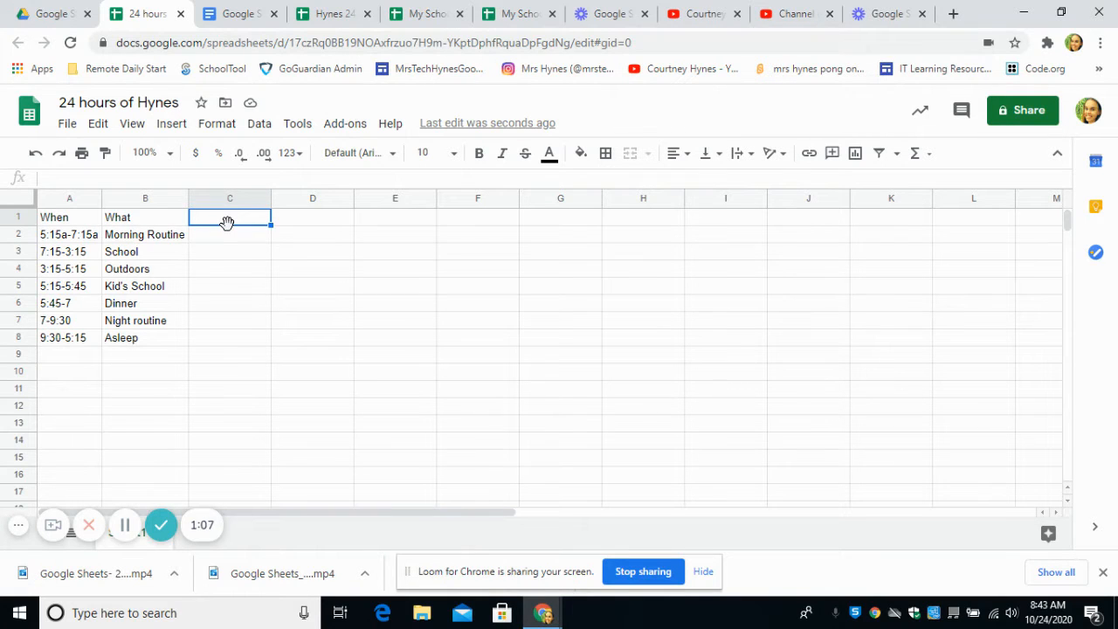
text(How)
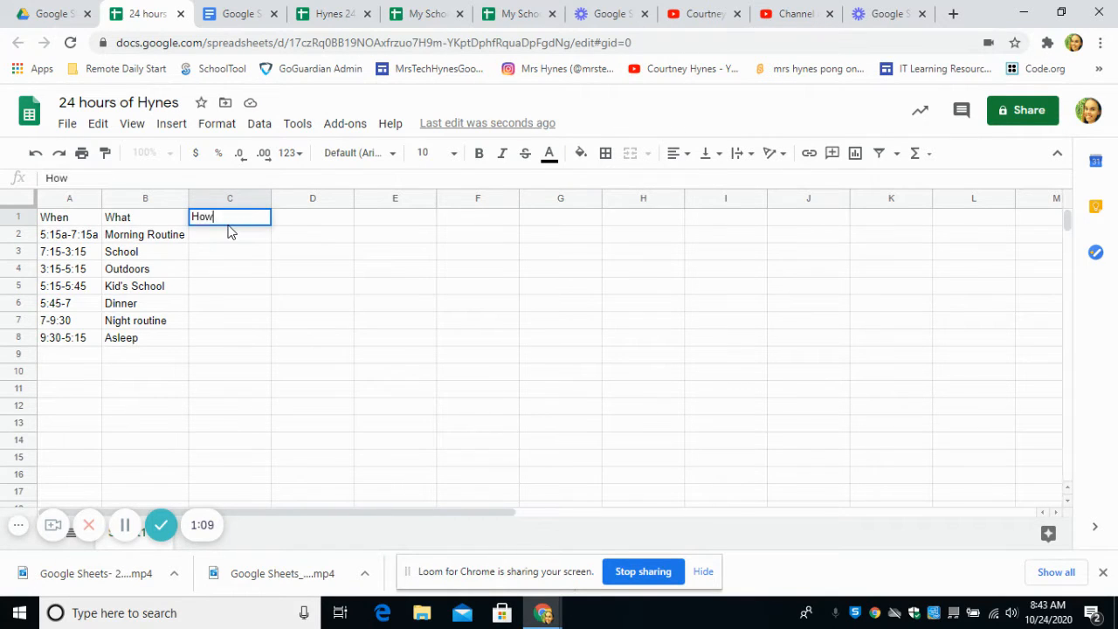
text( Long)
click(212, 241)
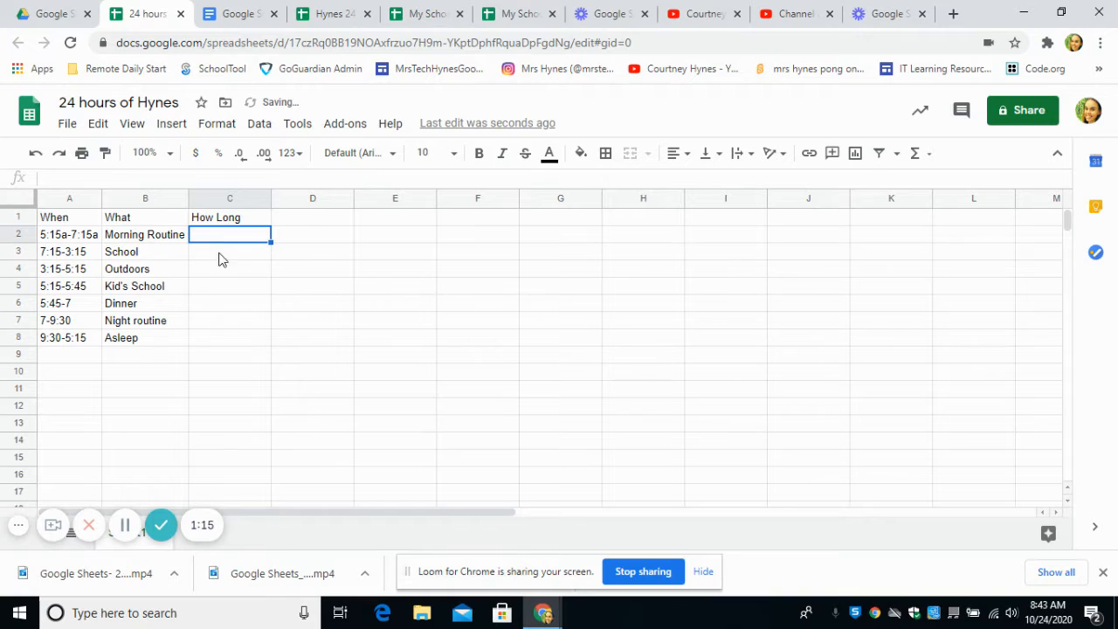
click(226, 357)
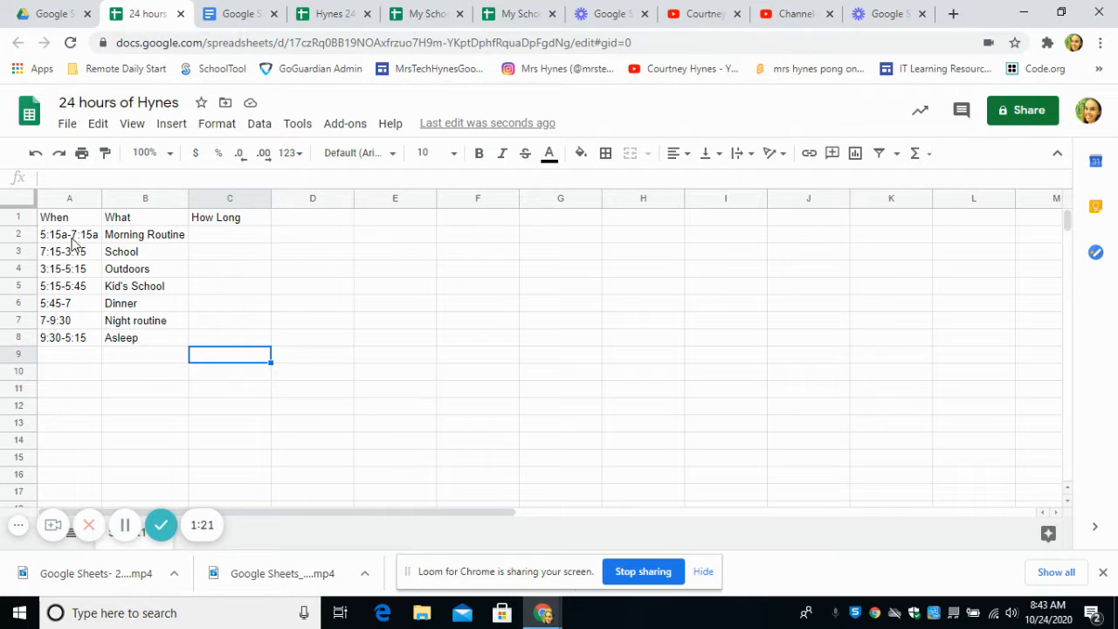
- Enter the How Long values 2 for Morning Routine, 8 for School, 2 for Outdoors and .5 for Kid's School
click(224, 245)
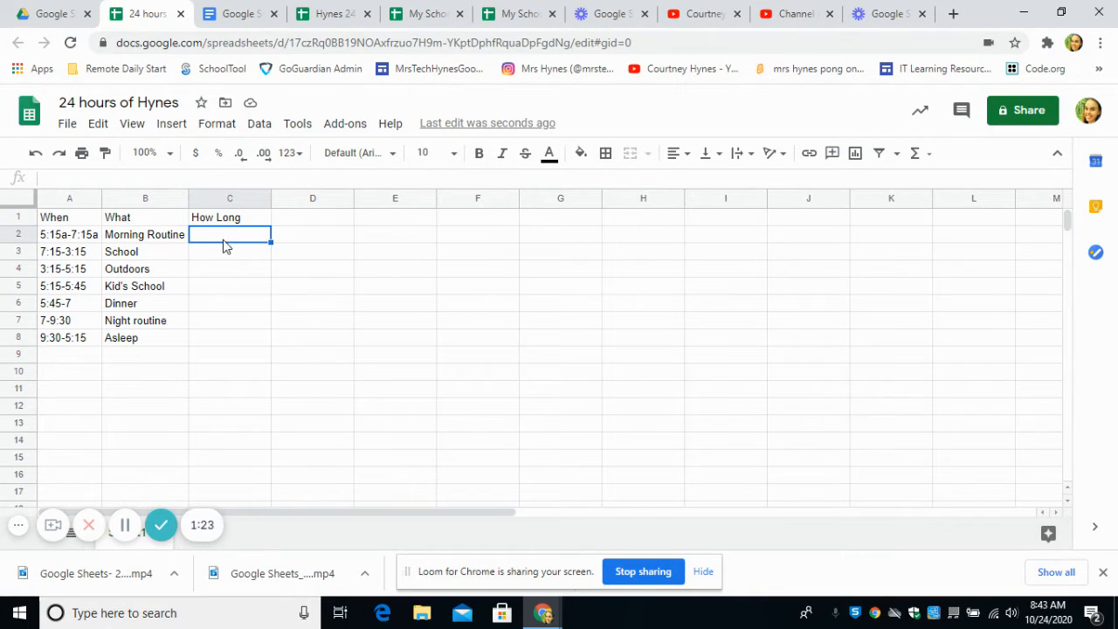
text(2)
click(226, 254)
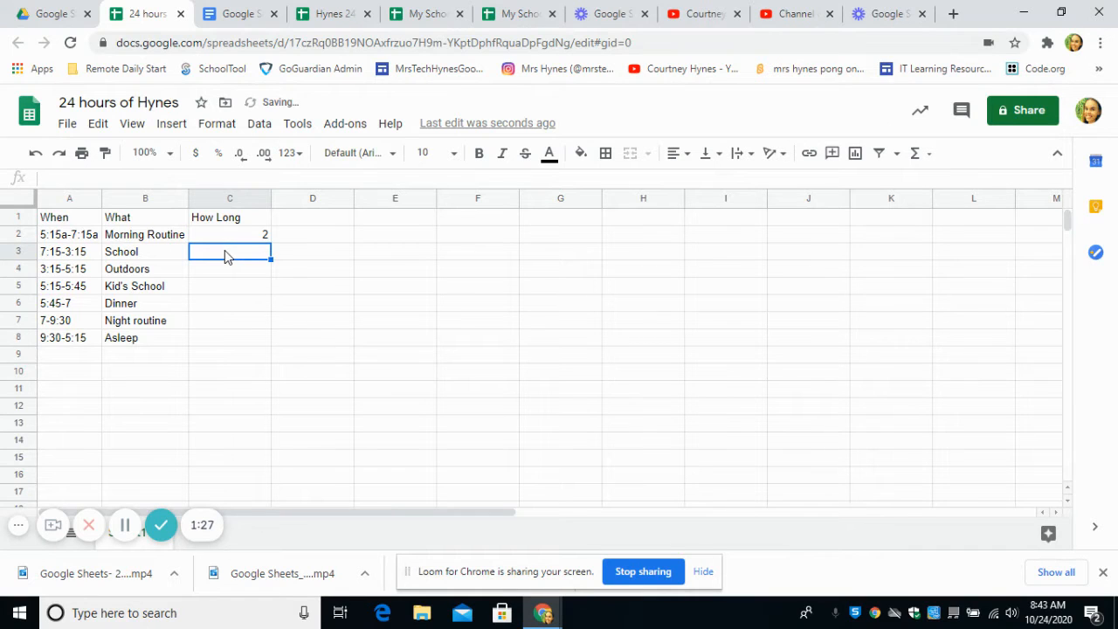
text(8)
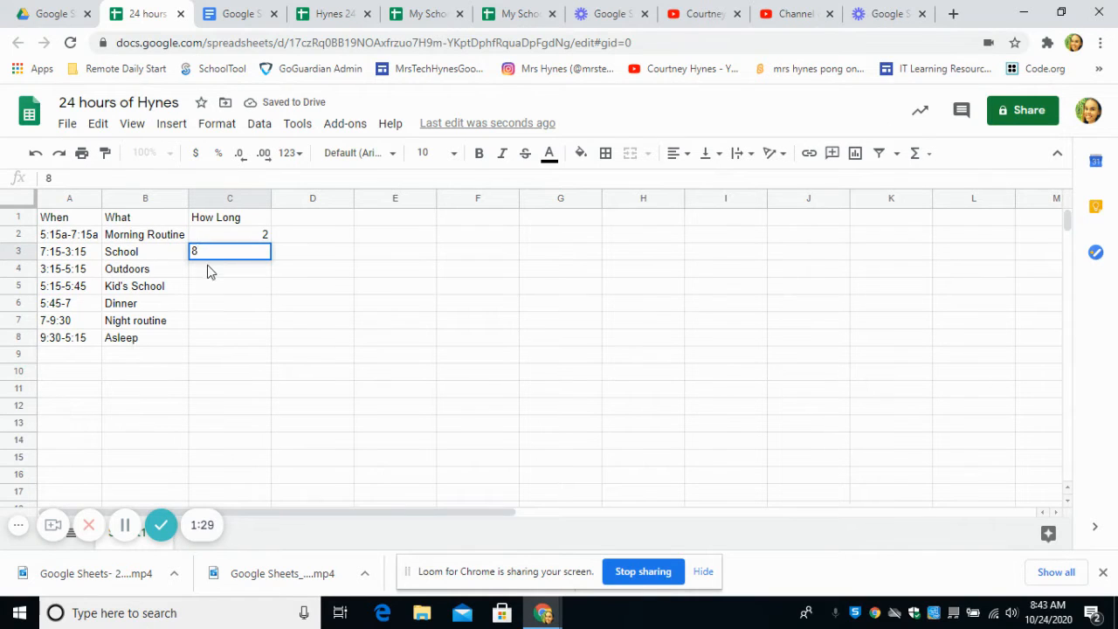
click(207, 271)
text(2)
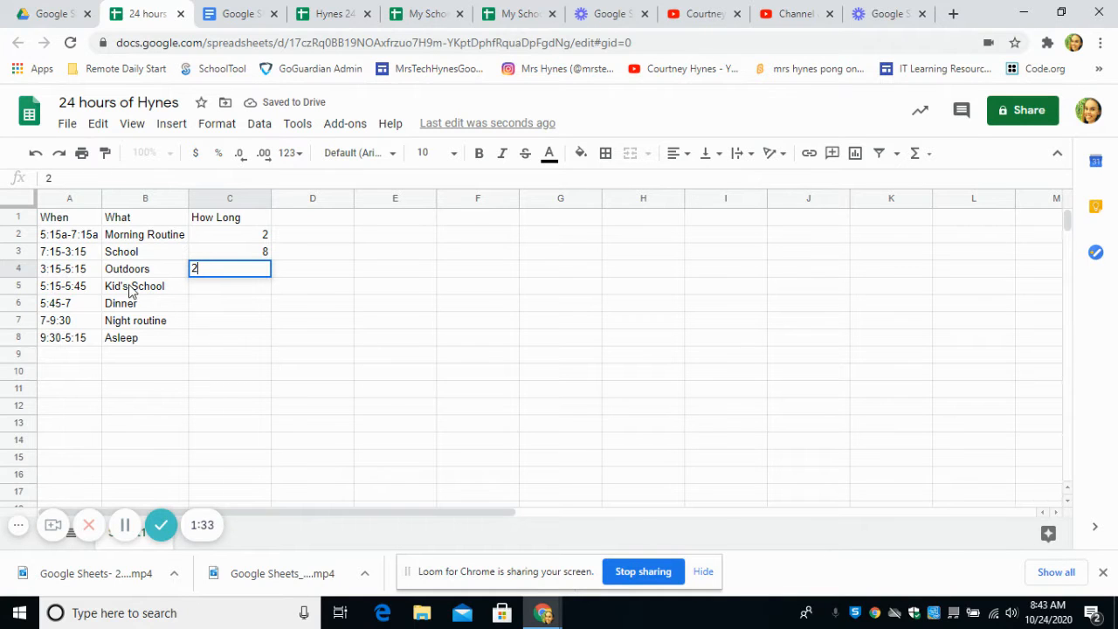
click(242, 292)
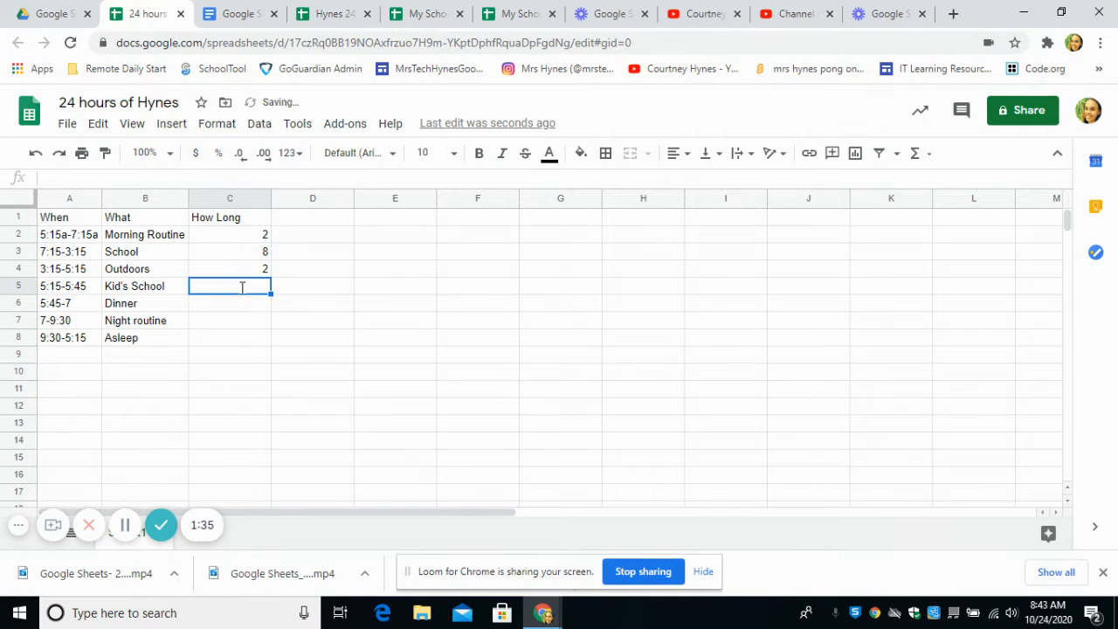
text(.5)
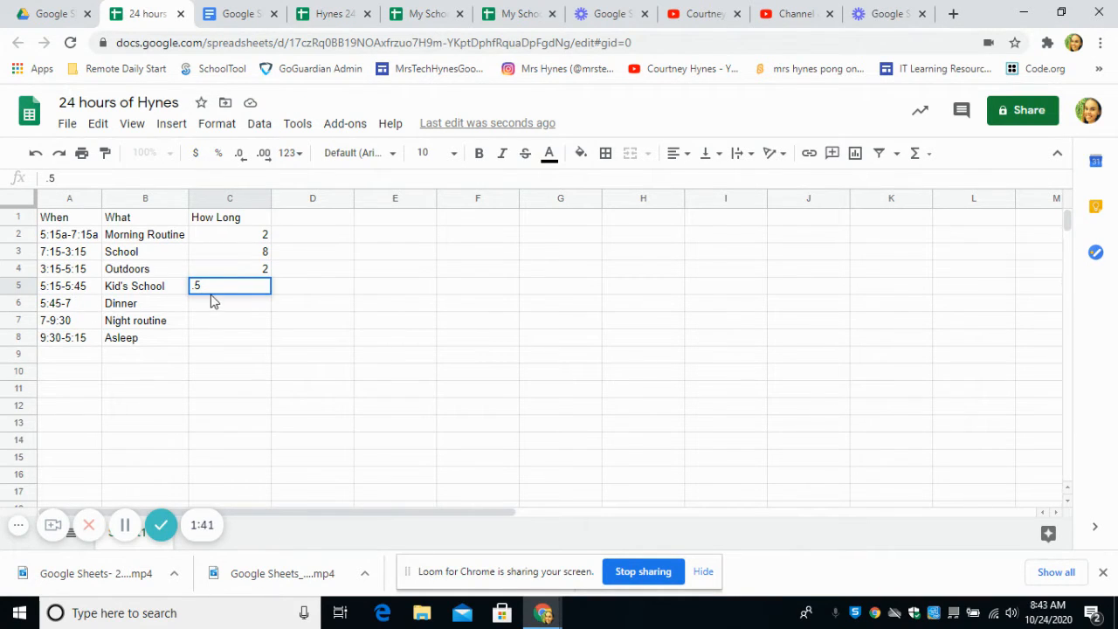
- Enter the How Long values 1.5 for Dinner, 2.5 for Night routine and 7.75 for Asleep
click(213, 306)
text(1)
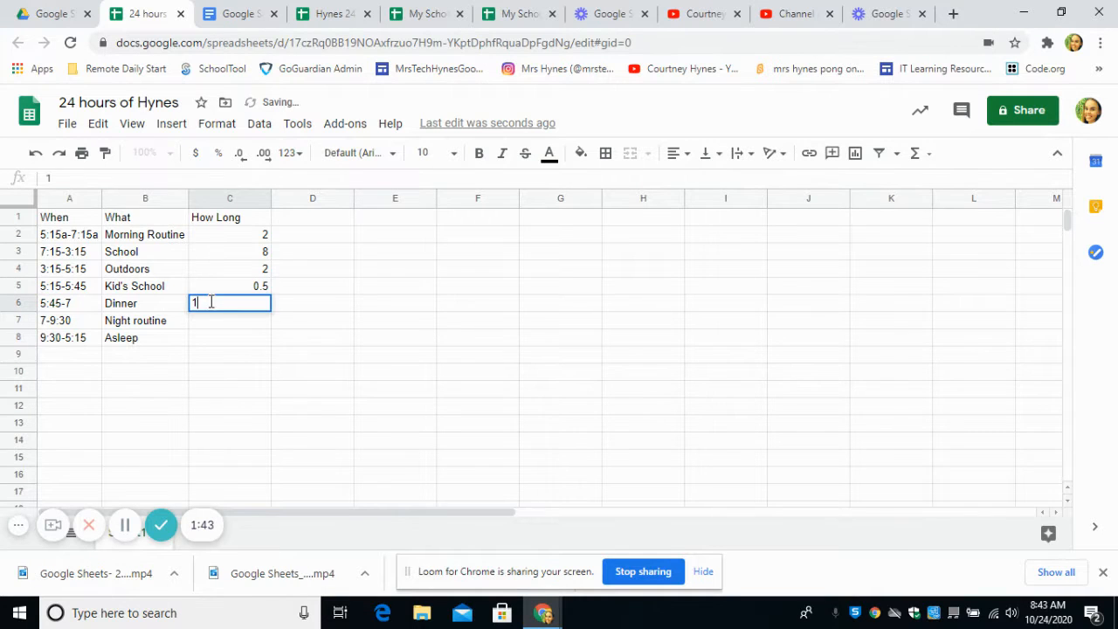
text(.5)
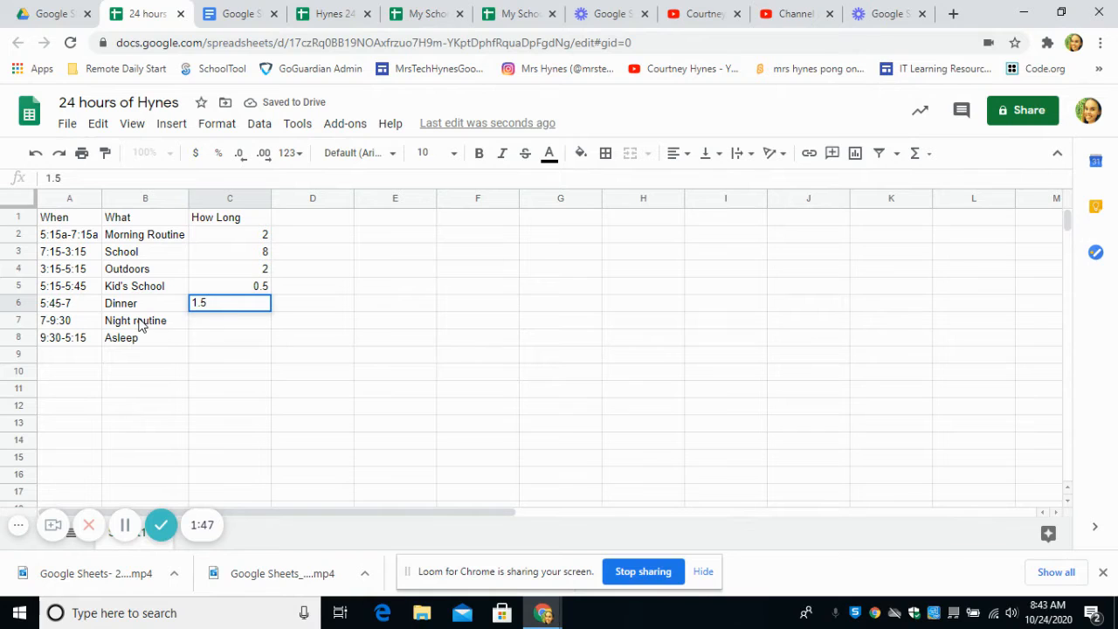
click(208, 328)
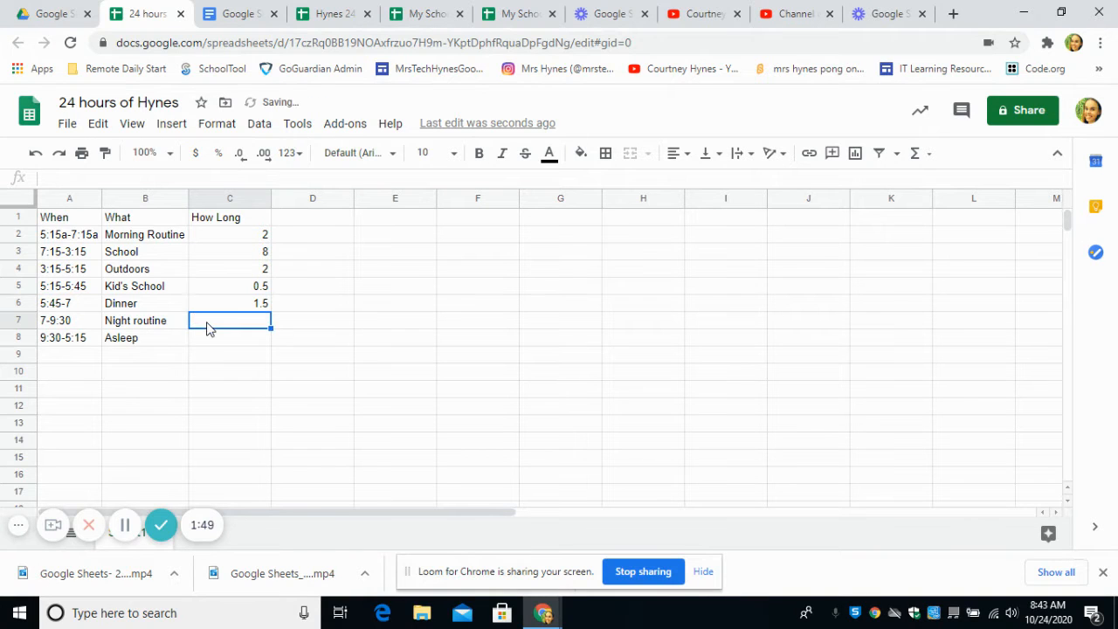
text(2.5)
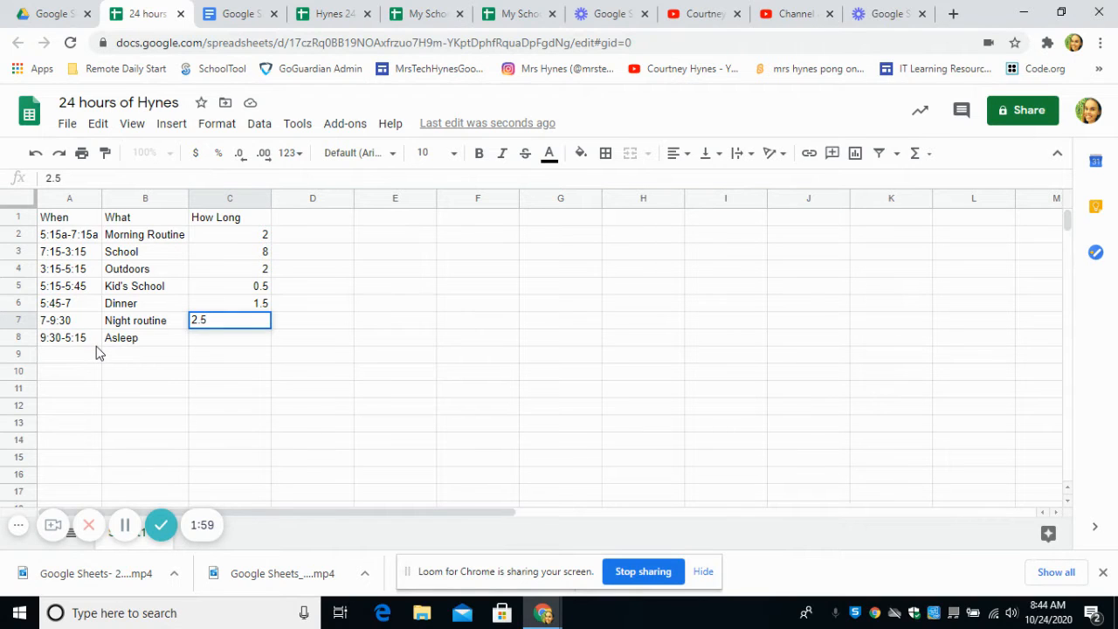
click(210, 339)
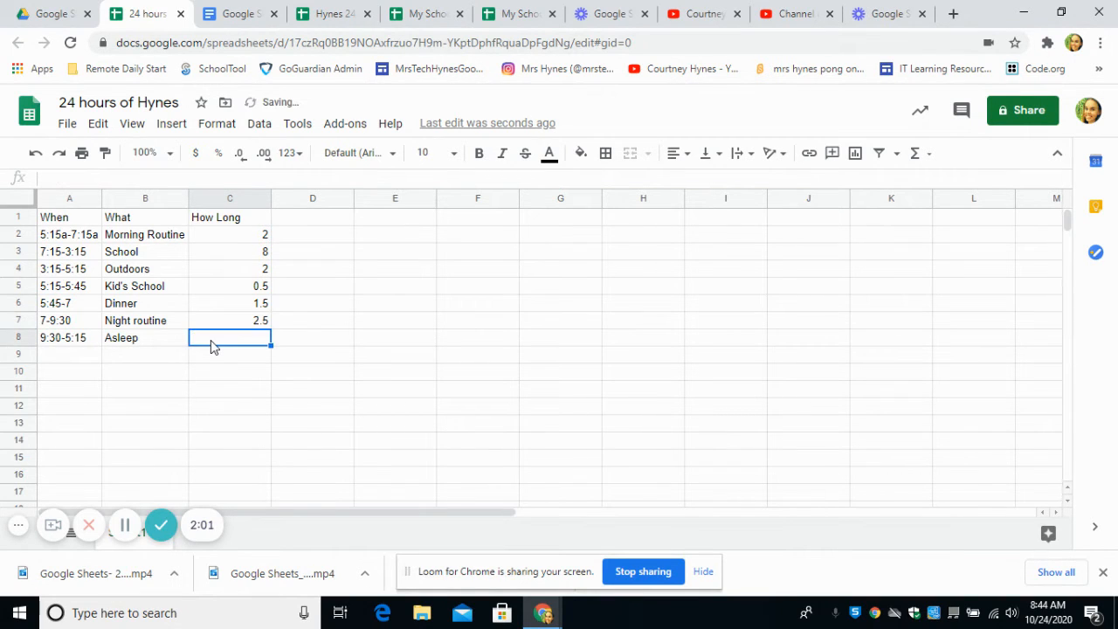
text(7.75)
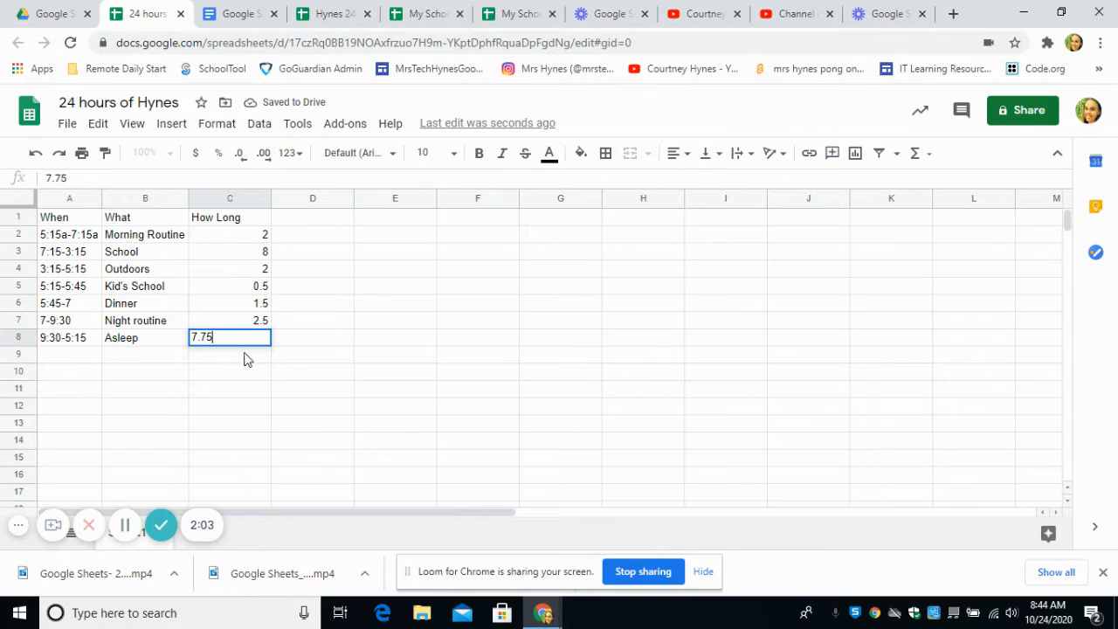
click(247, 358)
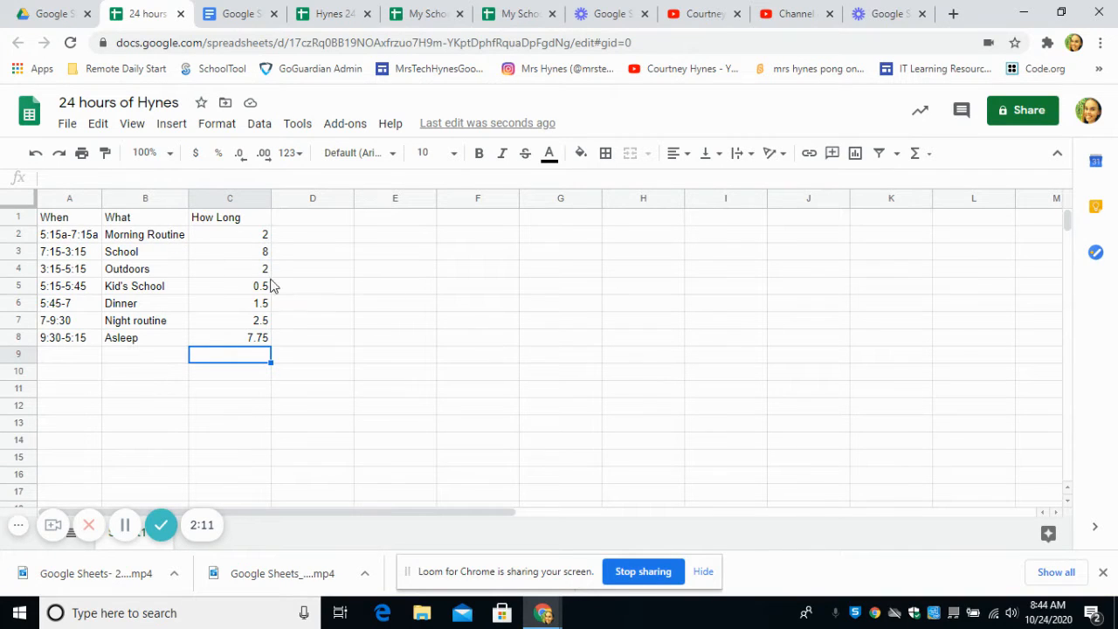
- Select the How Long values in C2:C8
click(224, 239)
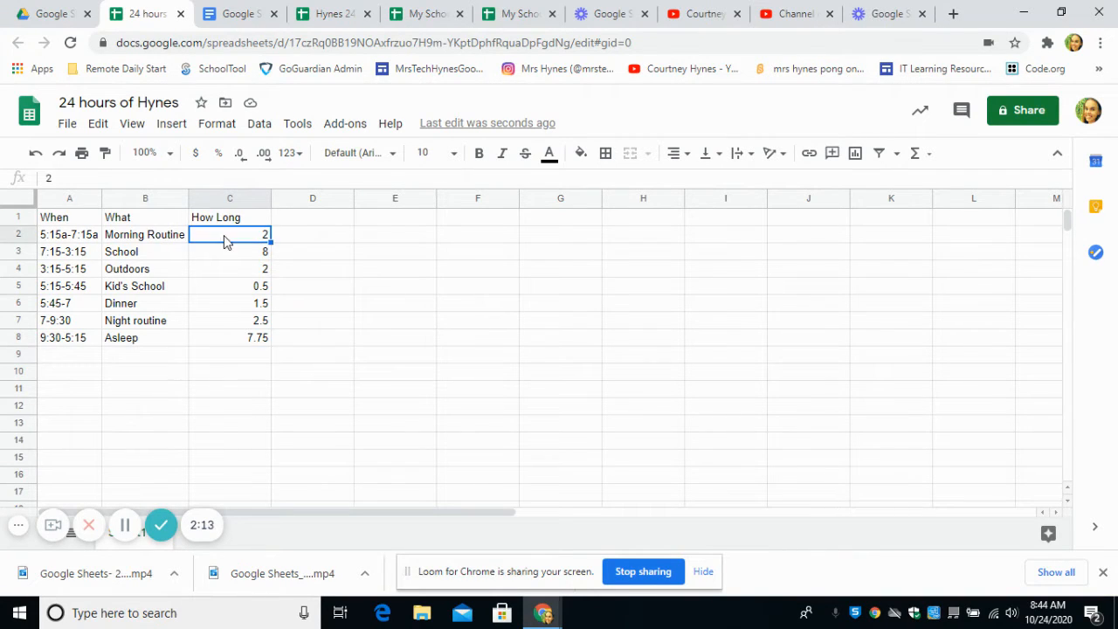
drag(225, 238, 241, 346)
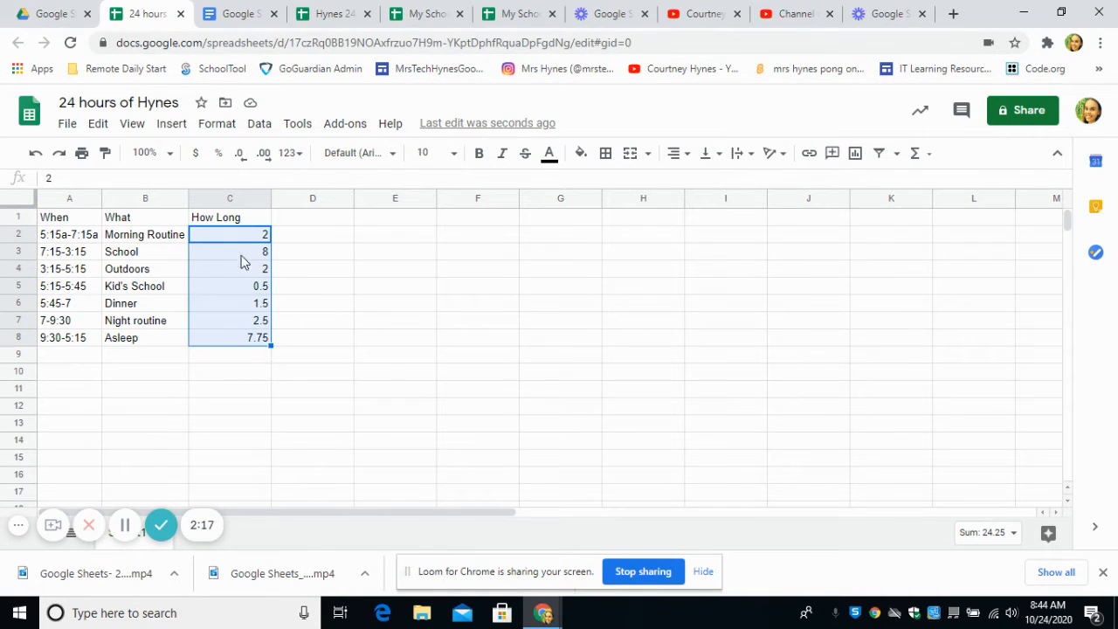
click(259, 125)
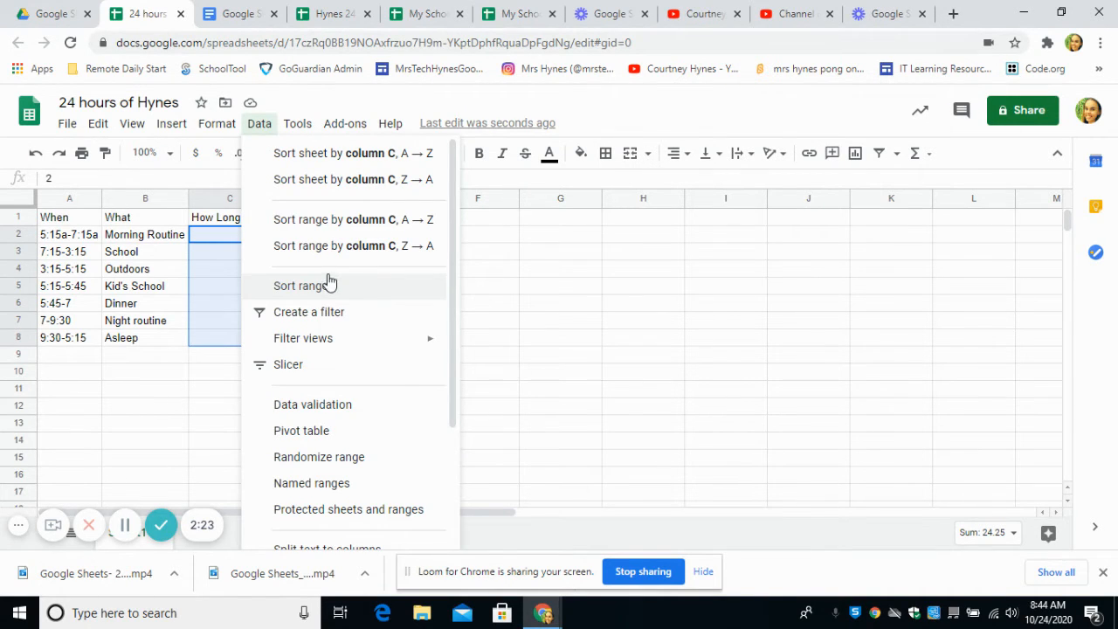
scroll(325, 289, down, 3)
scroll(321, 295, up, 3)
mouse_move(216, 128)
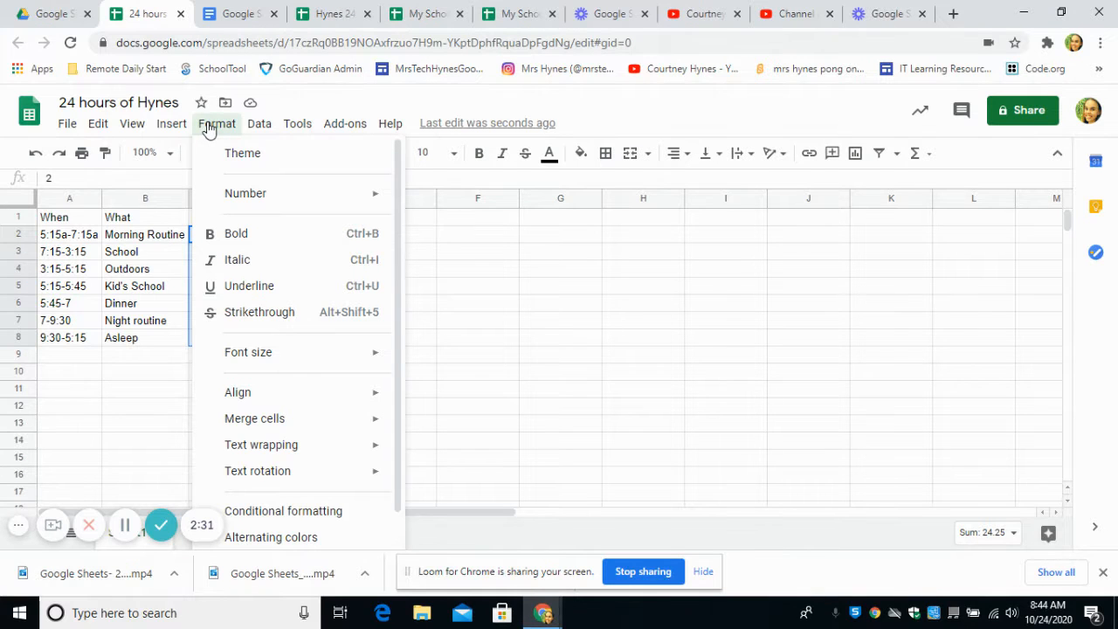
scroll(284, 329, down, 1)
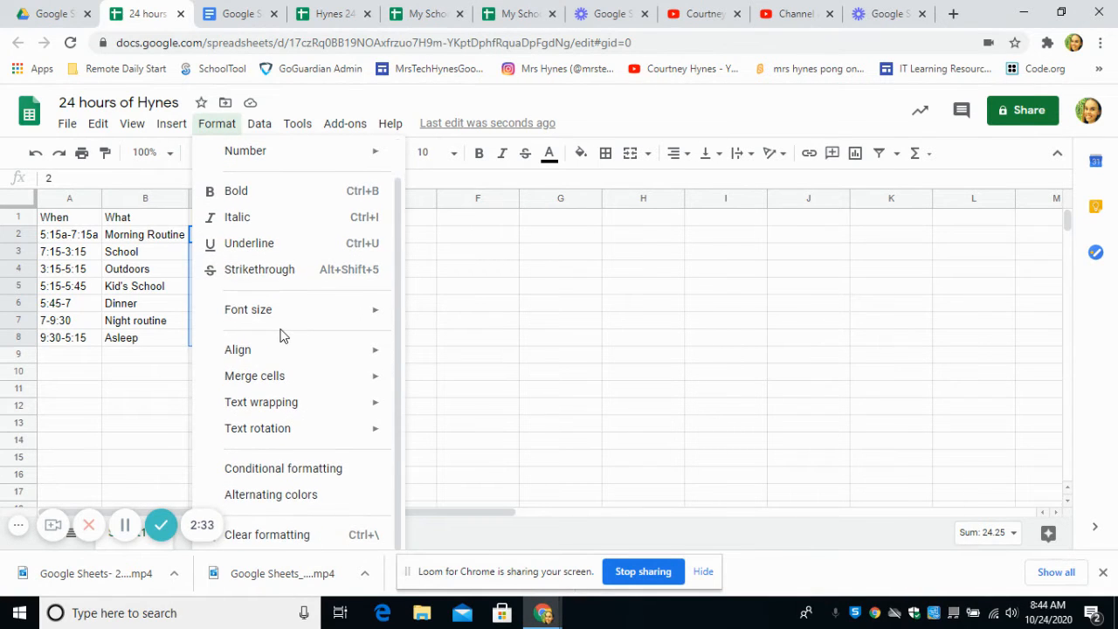
scroll(281, 336, up, 1)
mouse_move(285, 127)
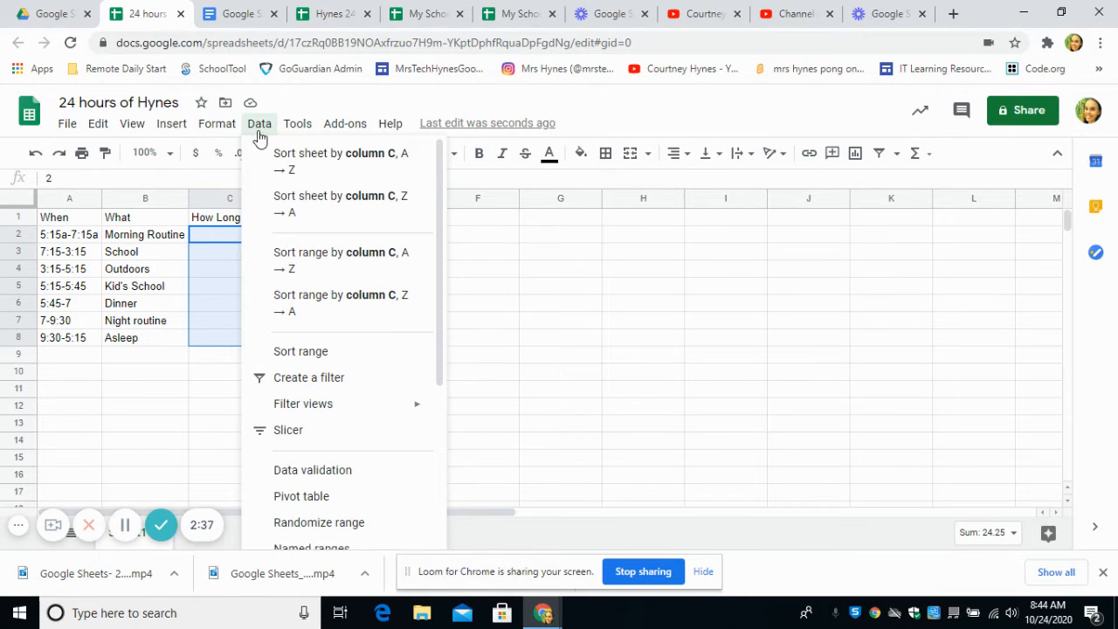
click(612, 110)
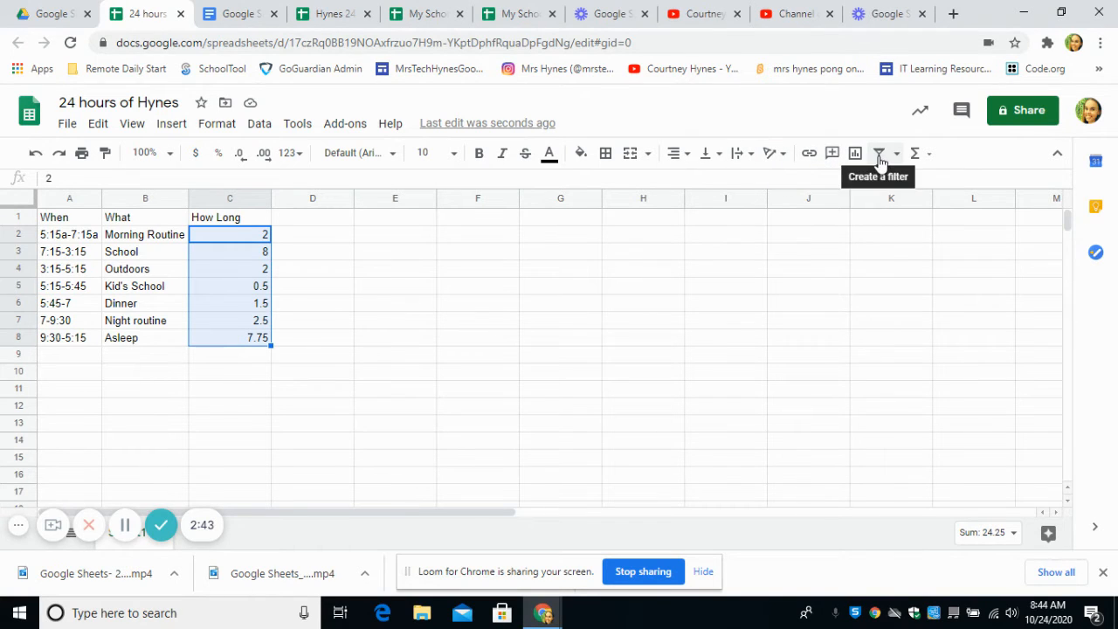
- Total the selected durations C2:C8 with the SUM function in C9
click(928, 155)
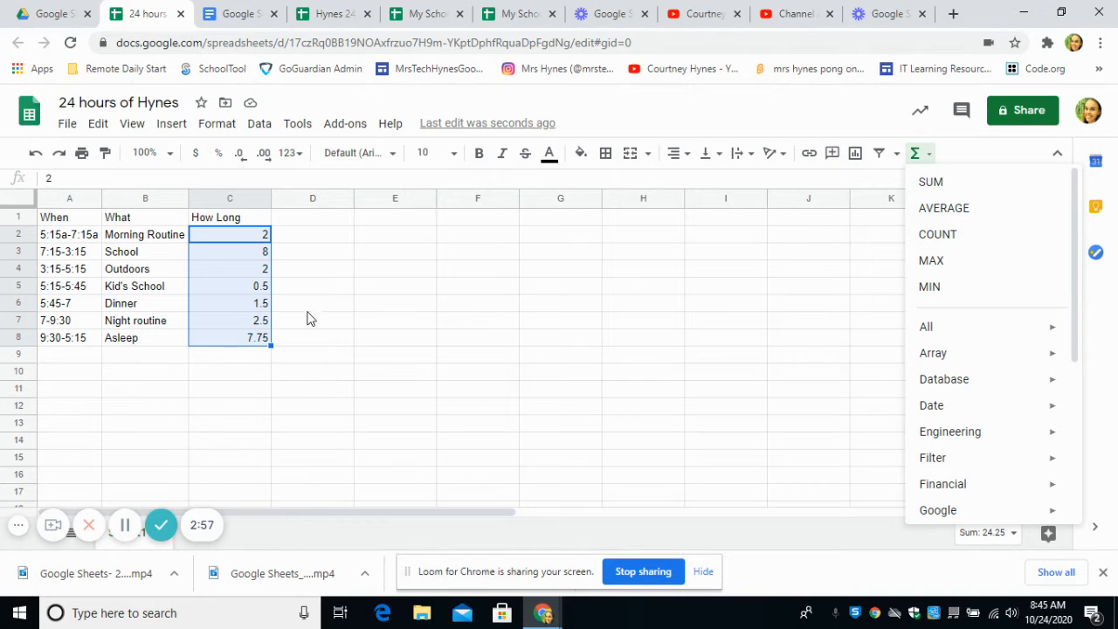
click(948, 185)
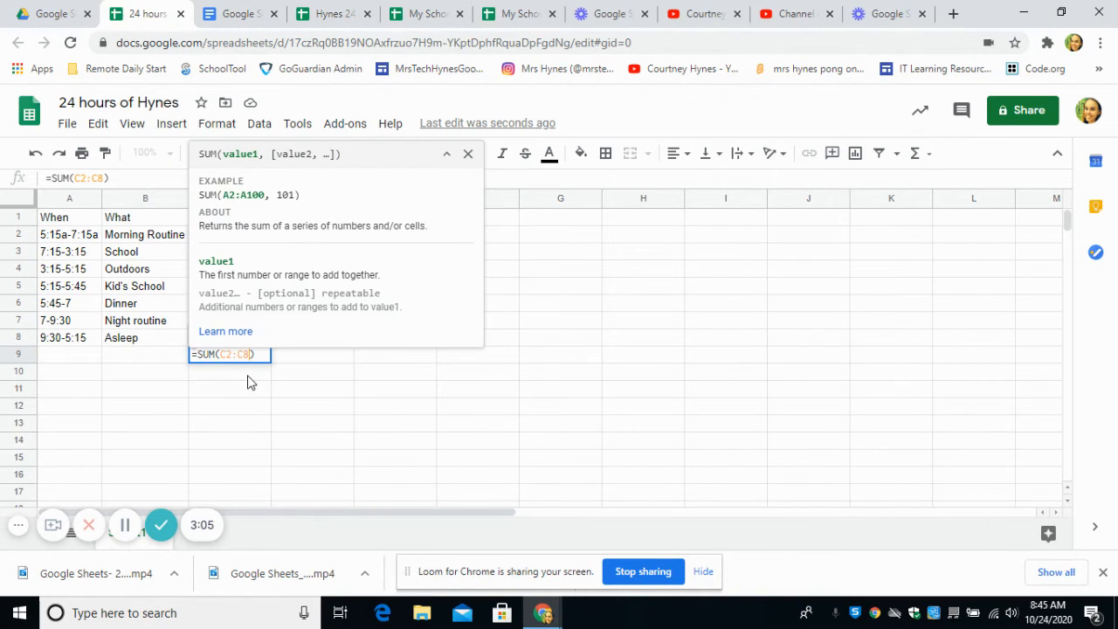
key(Return)
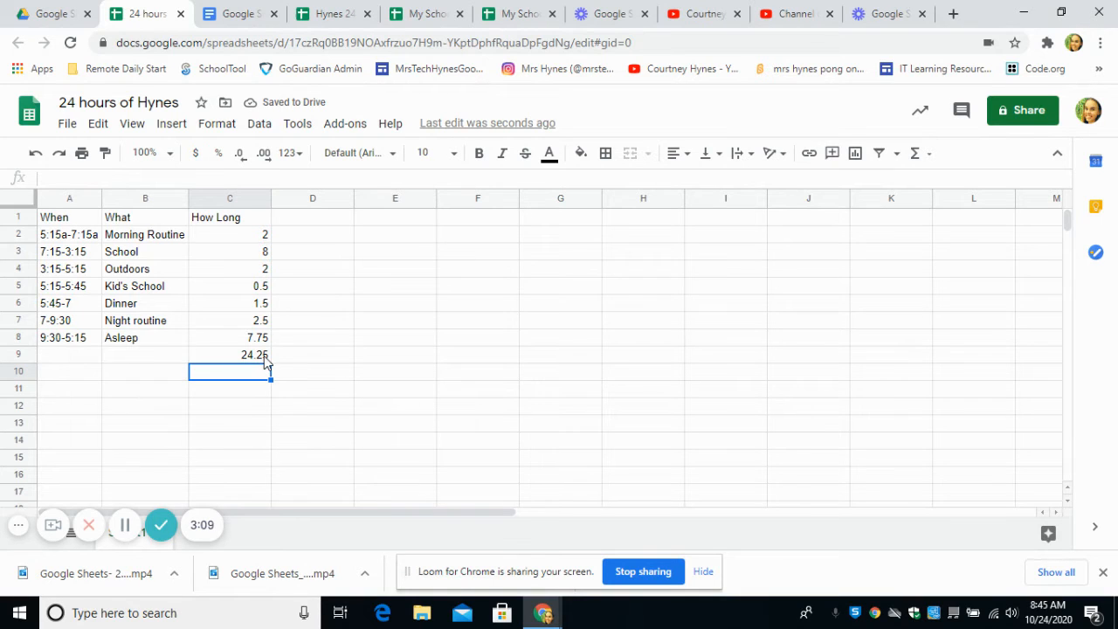
click(265, 357)
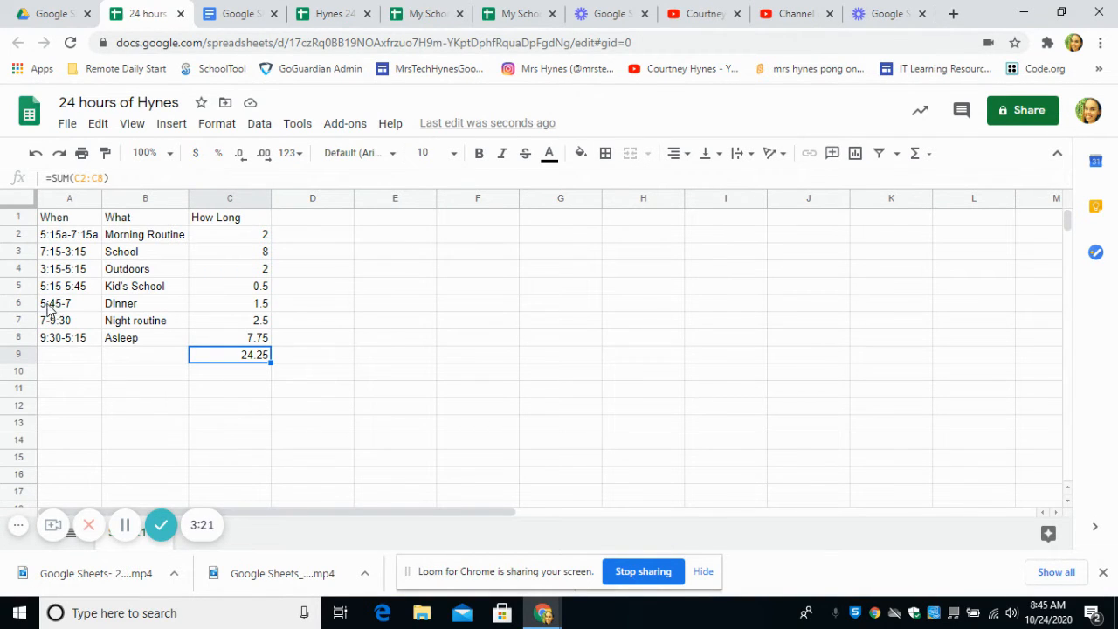
- Set Dinner's How Long value in C6 to 1.25 and check the SUM total in C9
click(261, 308)
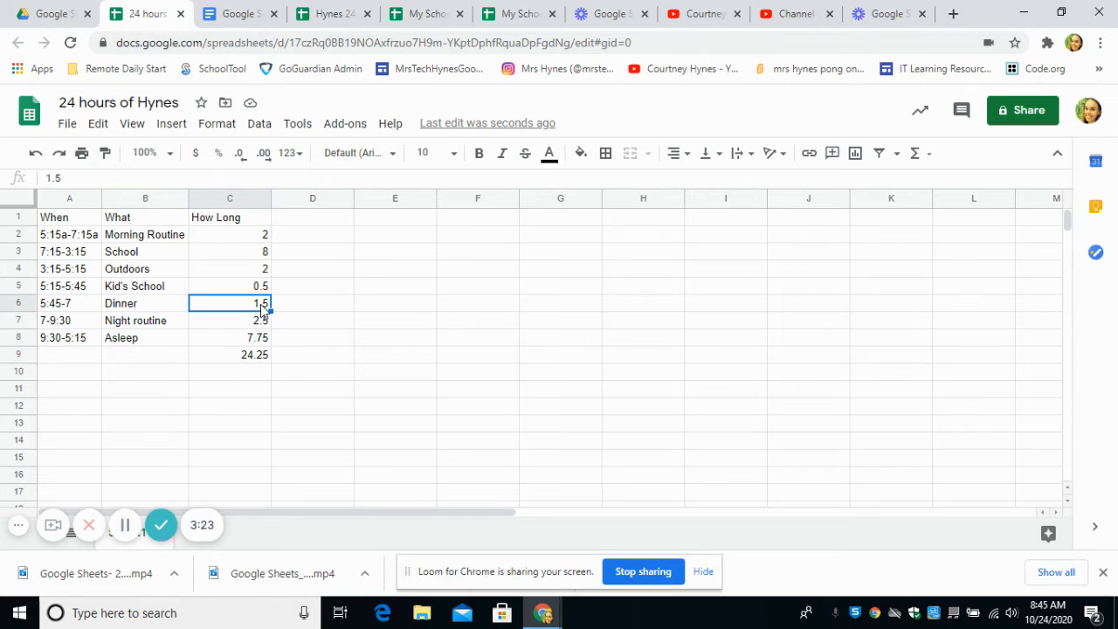
text(1)
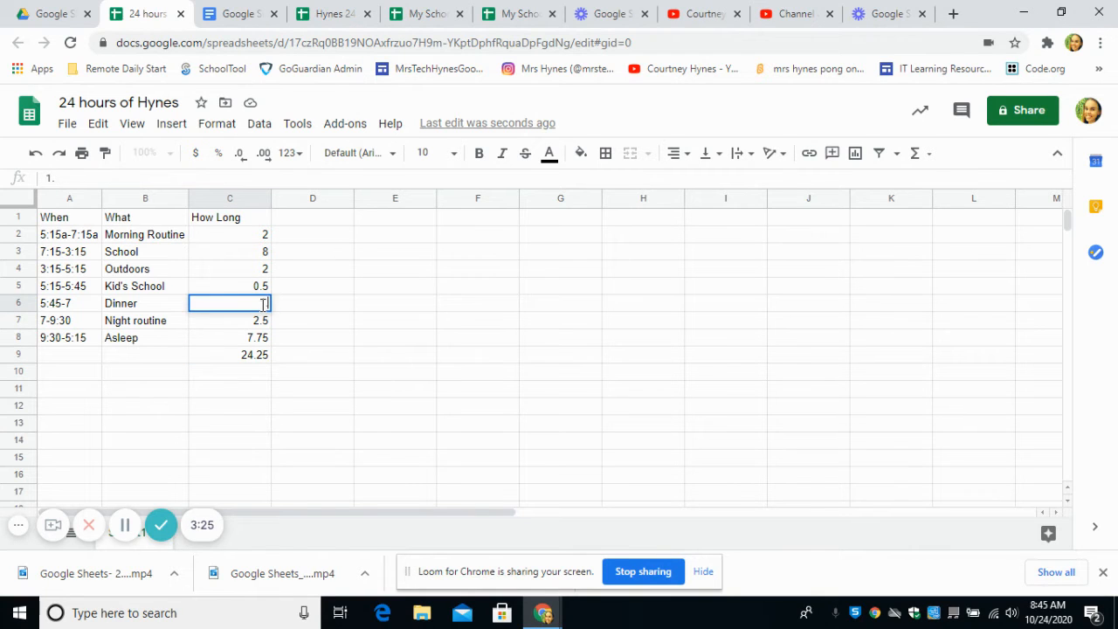
text(.25)
click(310, 302)
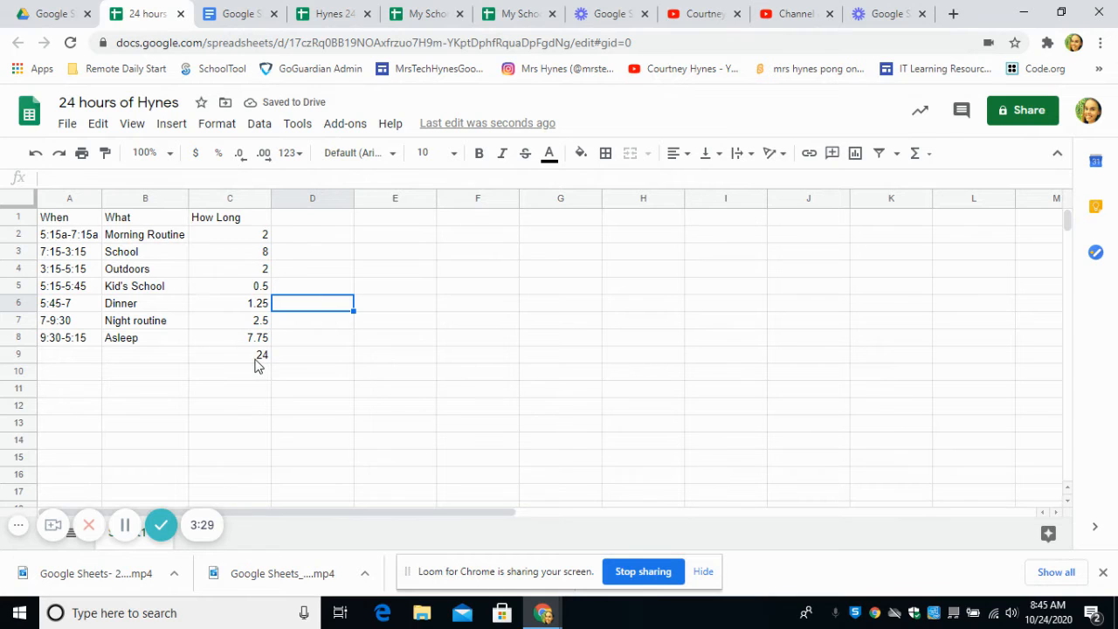
click(261, 352)
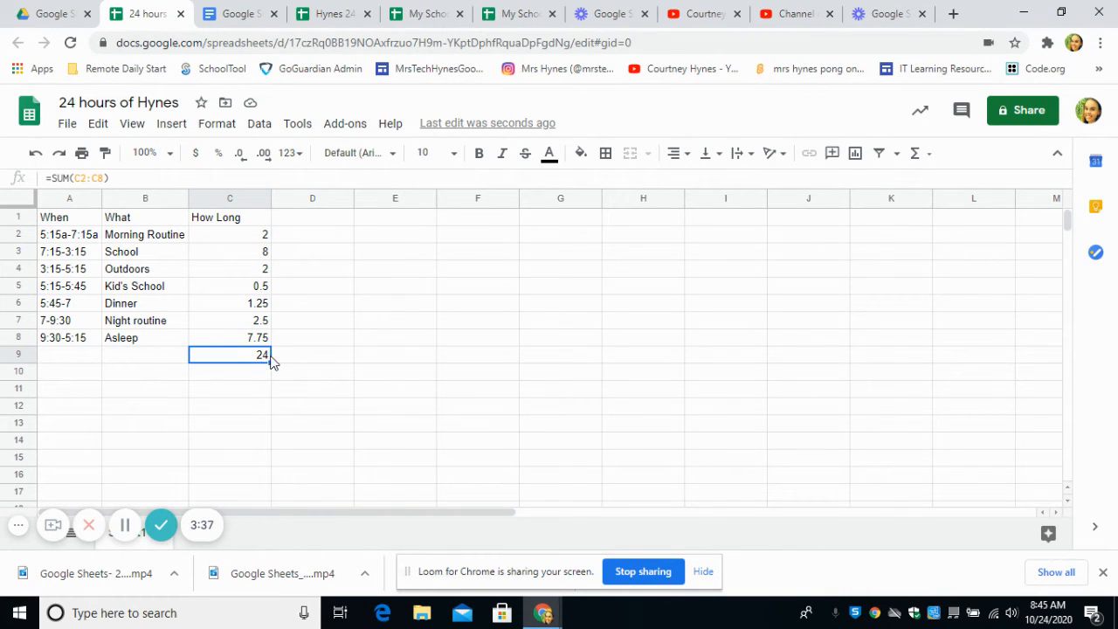
click(319, 359)
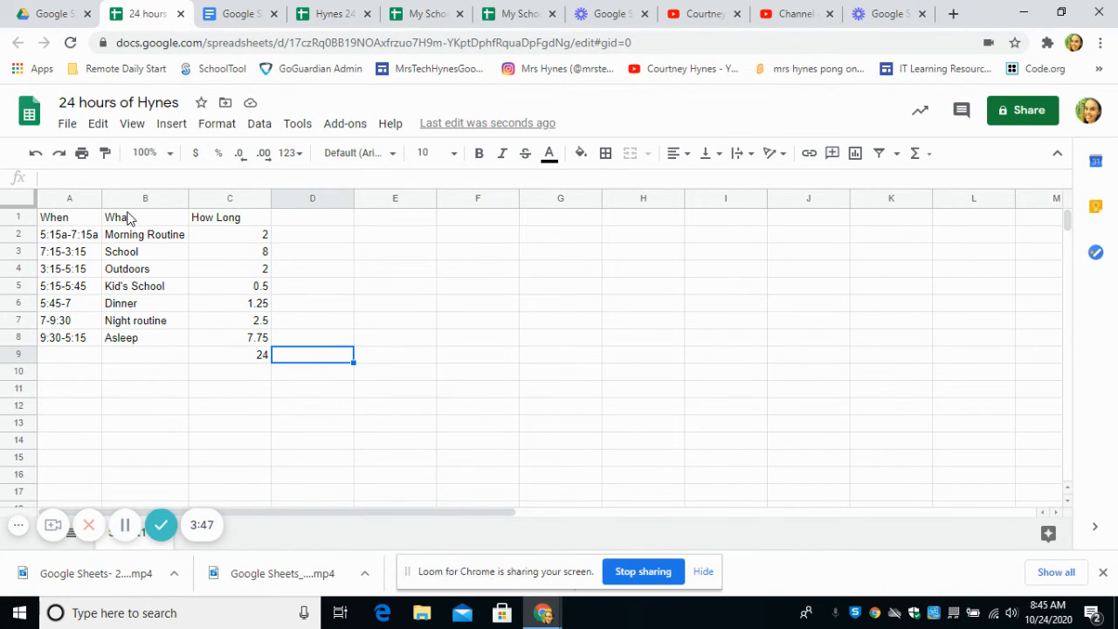
- Insert a pie chart from the What and How Long data in B1:C8 and close the chart editor
drag(126, 218, 222, 339)
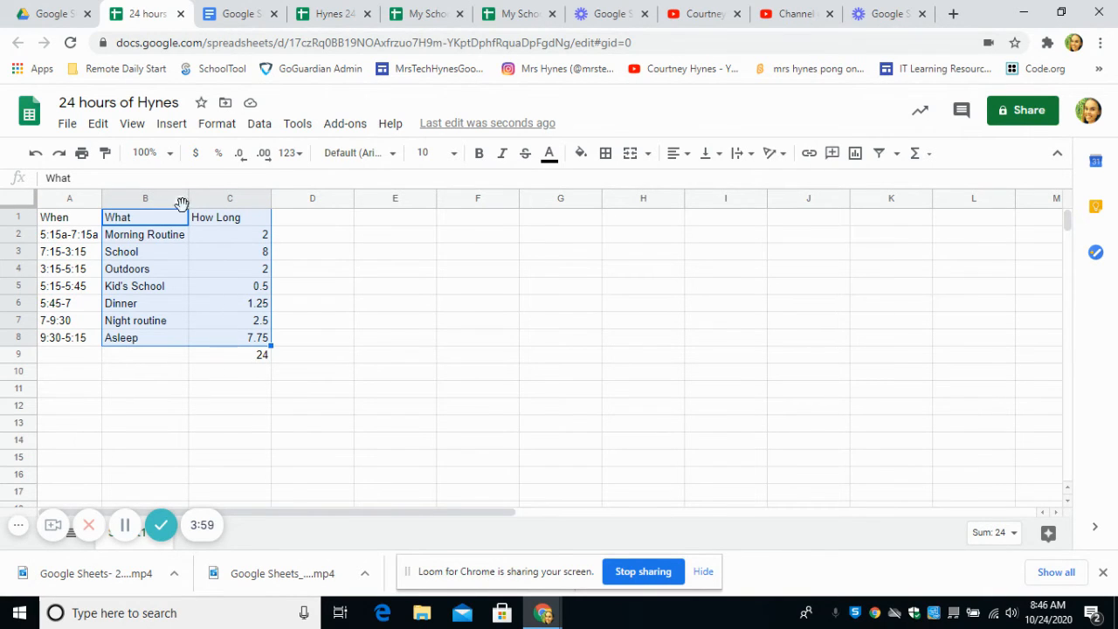
click(859, 157)
click(856, 163)
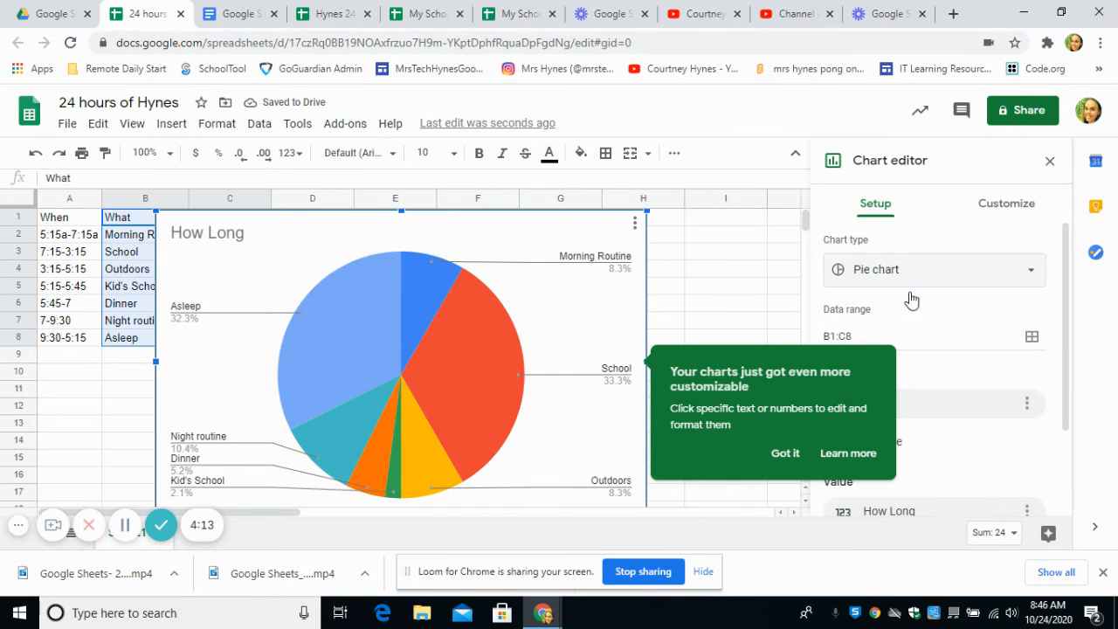
click(782, 454)
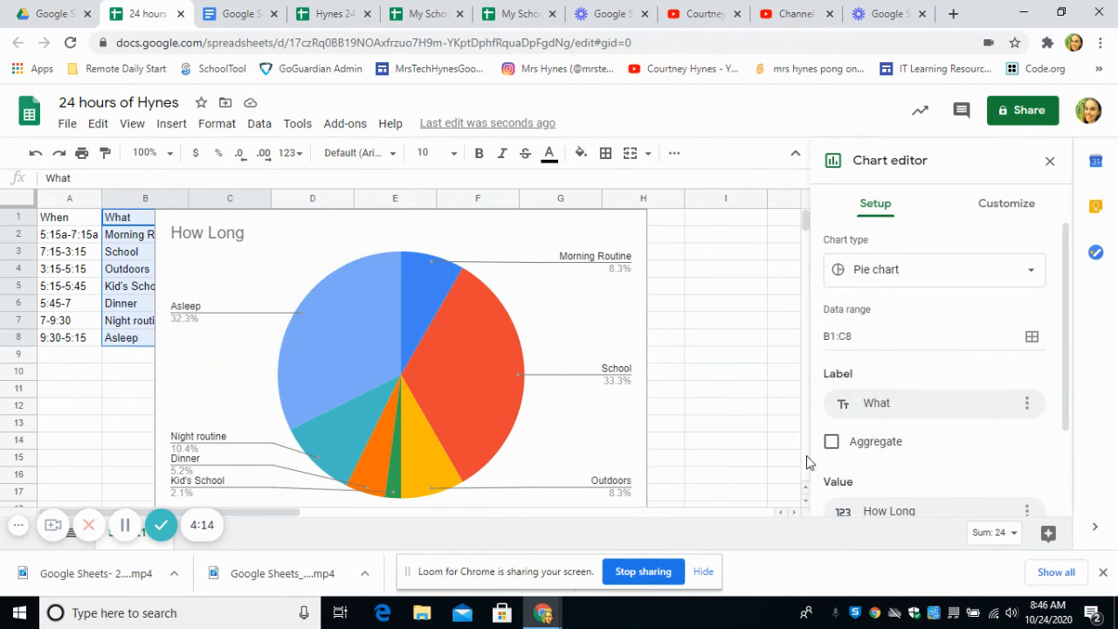
click(918, 272)
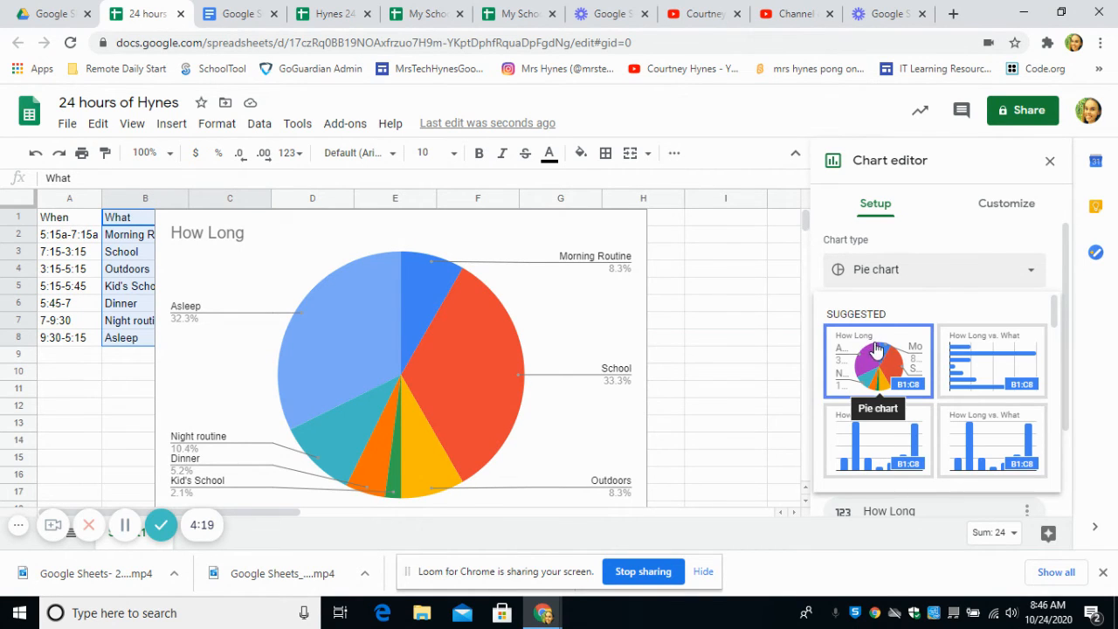
click(1050, 161)
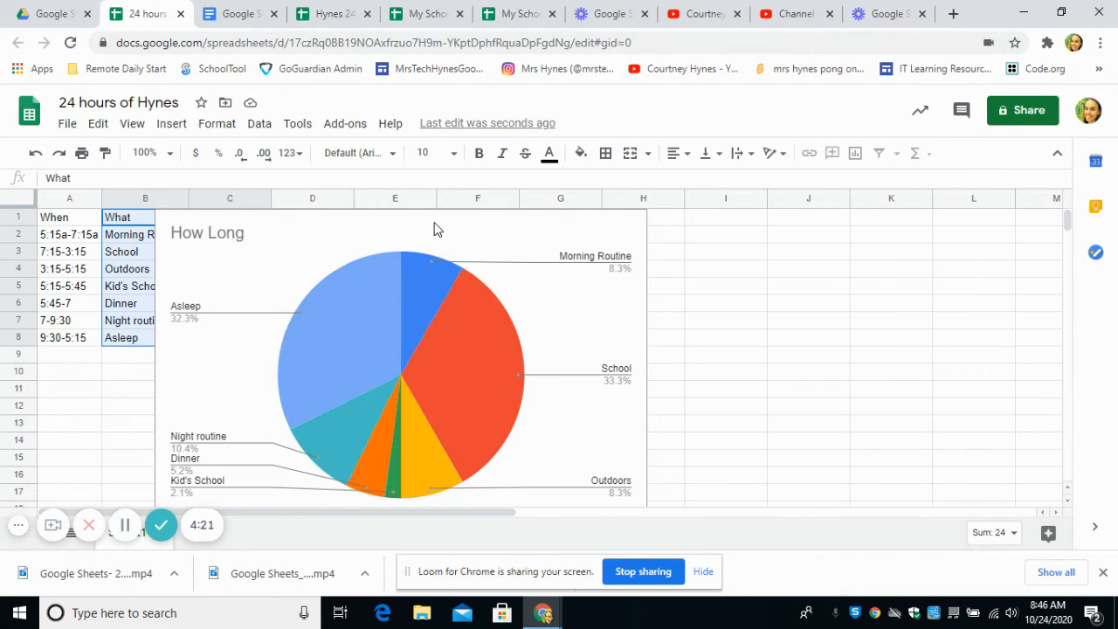
- Move the pie chart beside the data, clear of columns B and C, and change its title to "How I spend my day"
click(488, 267)
drag(349, 232, 499, 229)
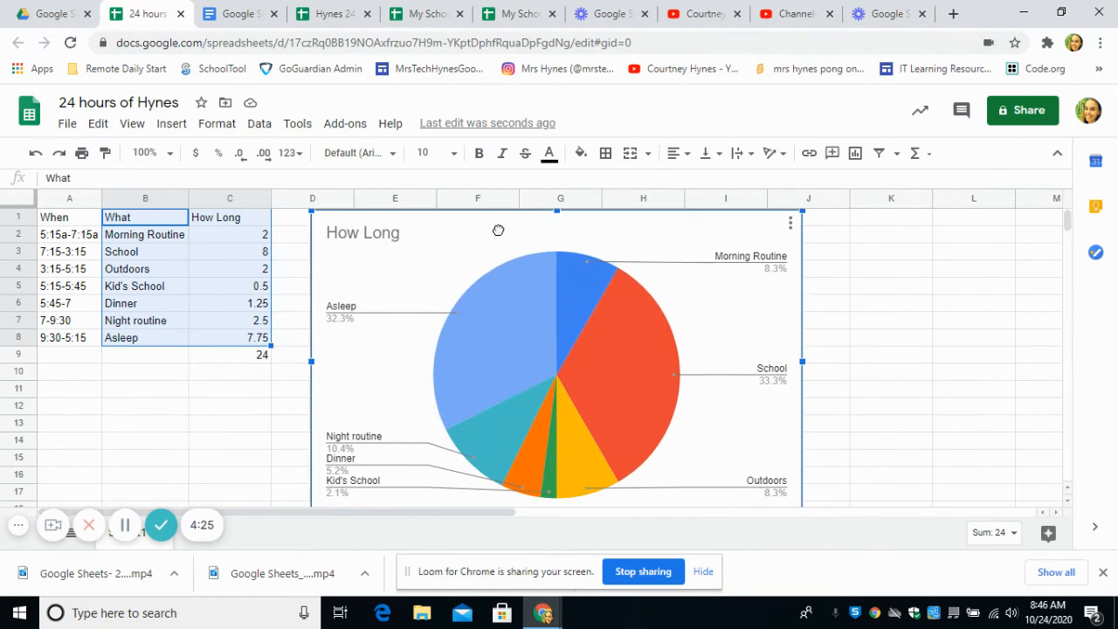
double_click(364, 238)
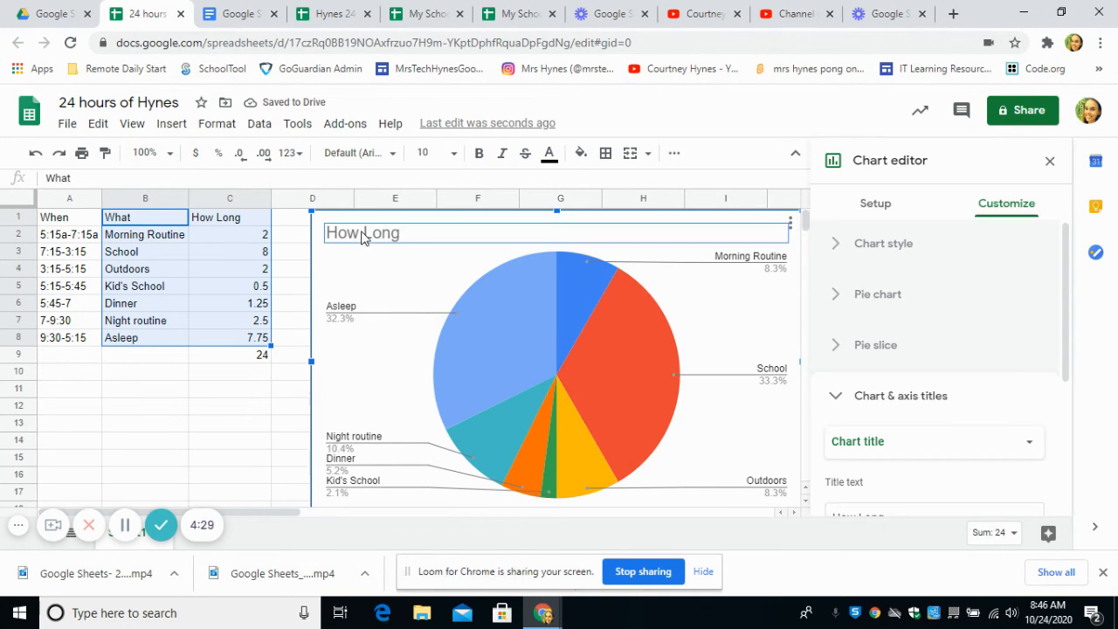
triple_click(390, 233)
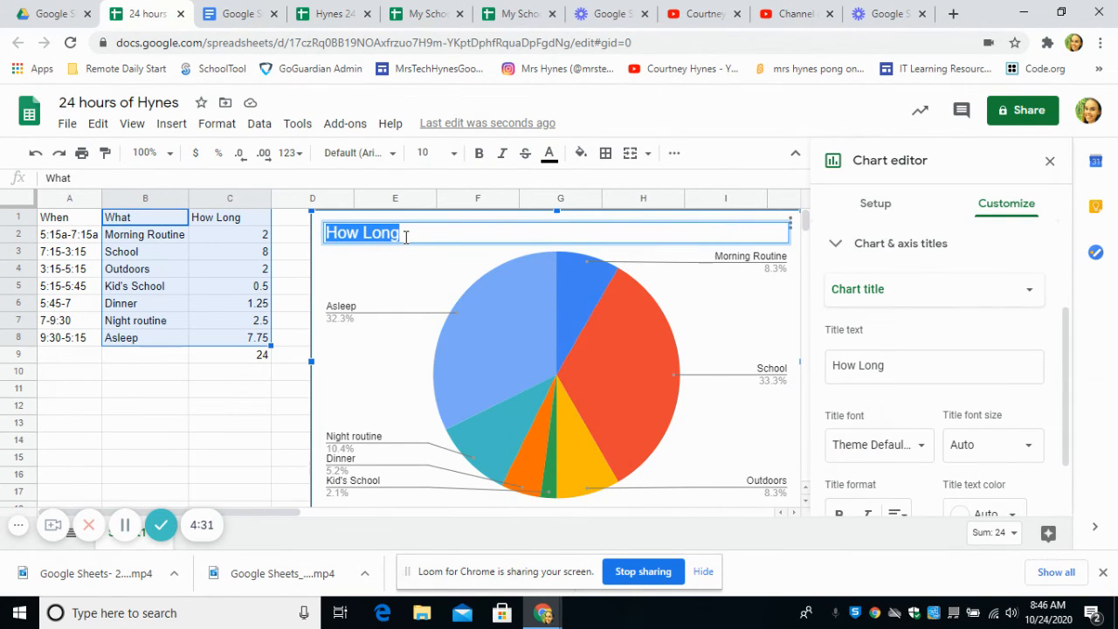
text(Ho)
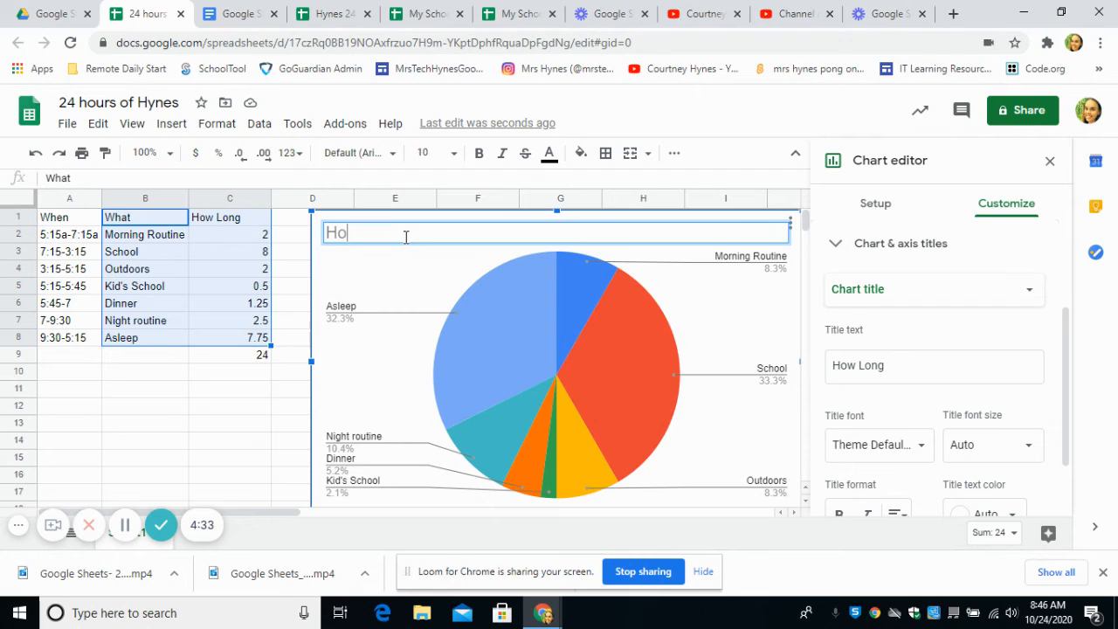
text(w l spend my day)
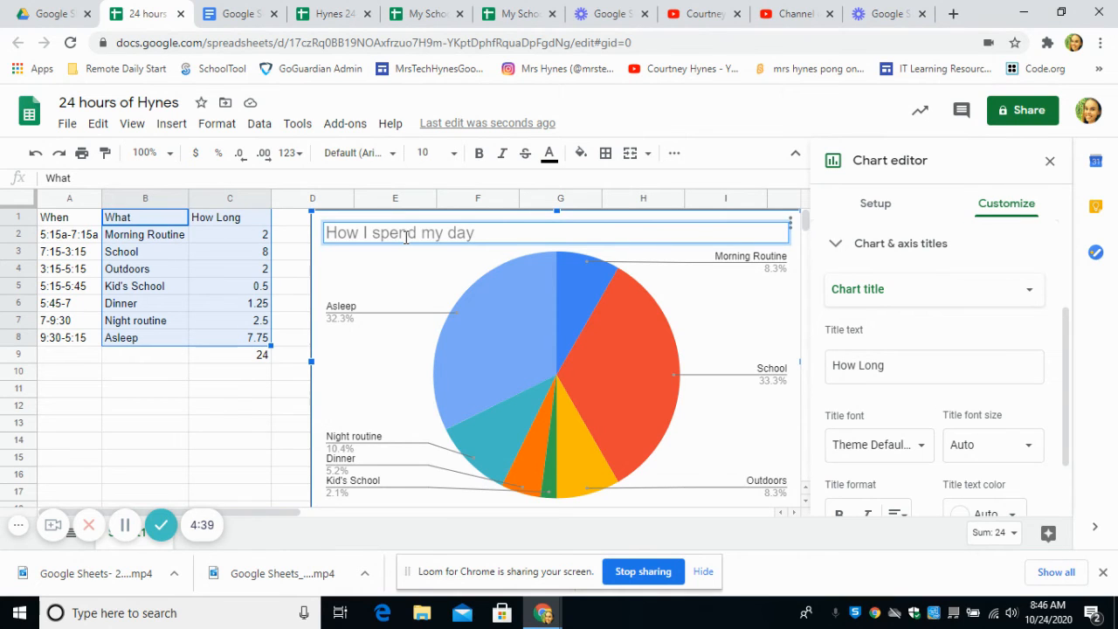
click(225, 476)
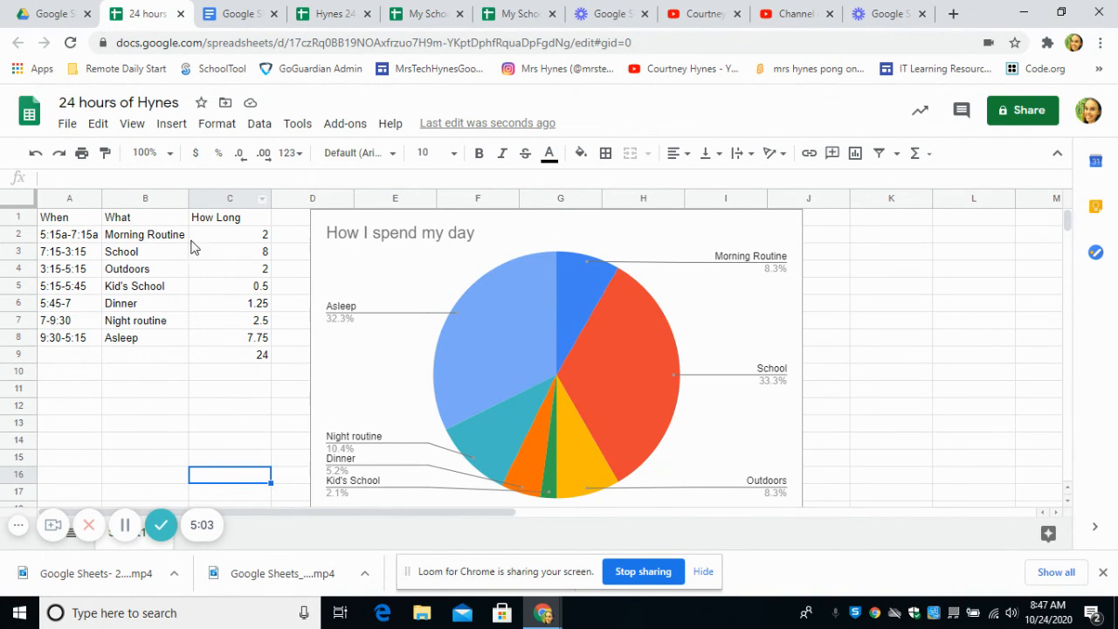
click(255, 242)
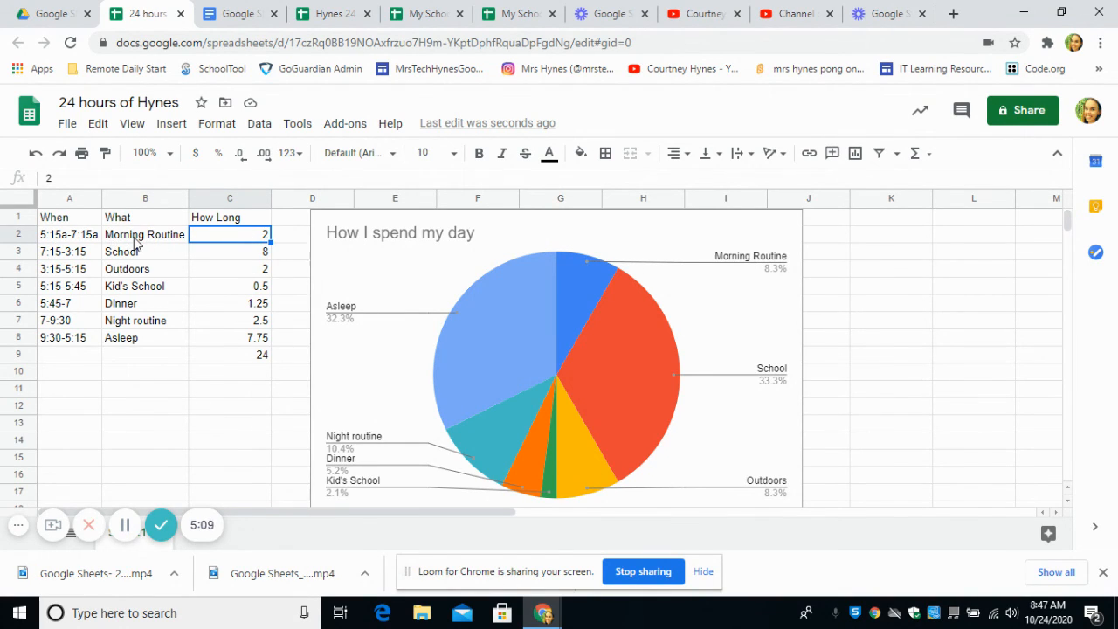
drag(128, 220, 200, 346)
click(200, 346)
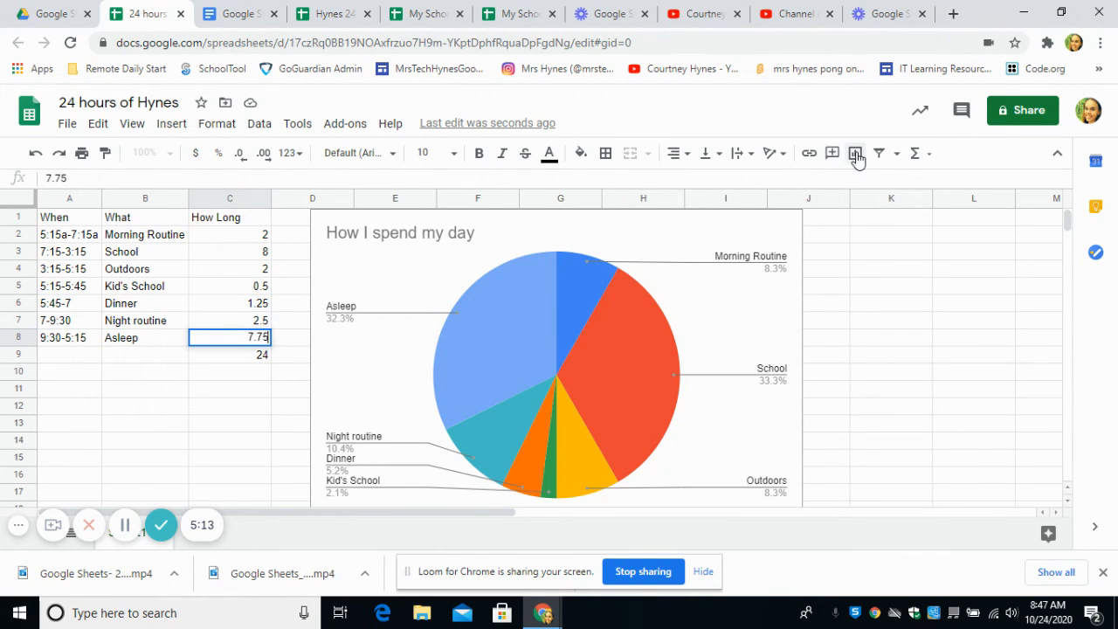